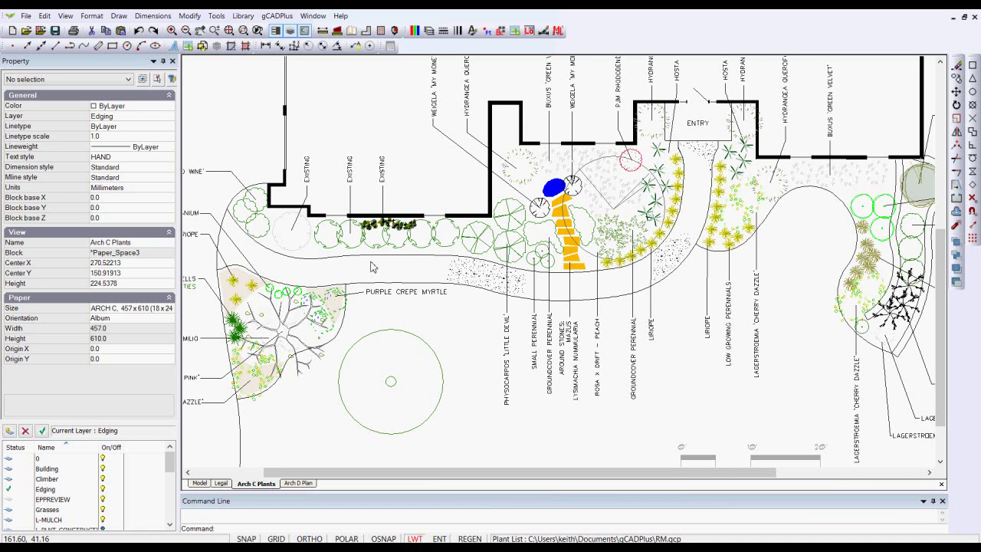
Step: Switch to Model space and zoom in on the left bed near the Geranium, Liriope and Coral Bells labels
click(200, 483)
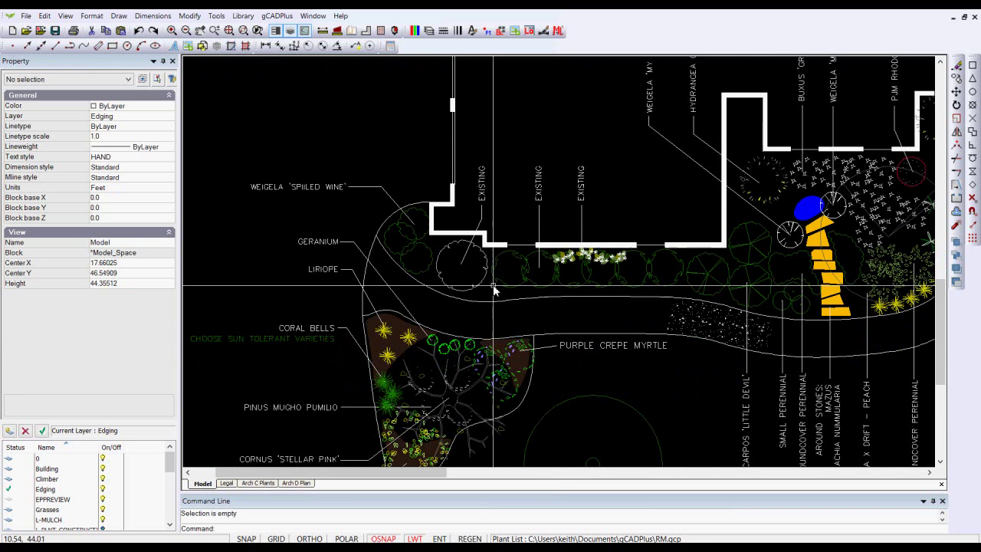
scroll(381, 281, up, 3)
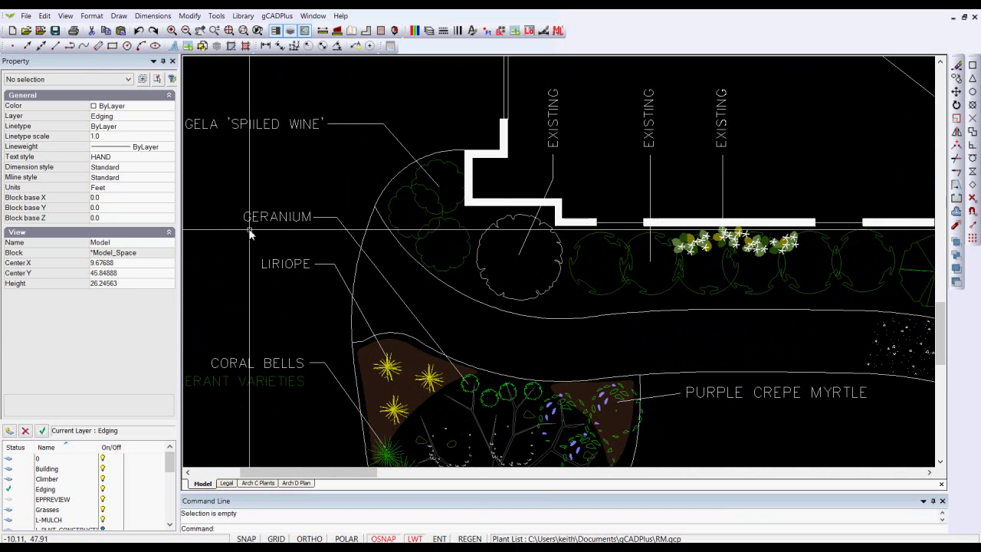
Step: Draw a closed polyline down the curved bed edge and along the Coral Bells bed top
click(121, 16)
click(138, 75)
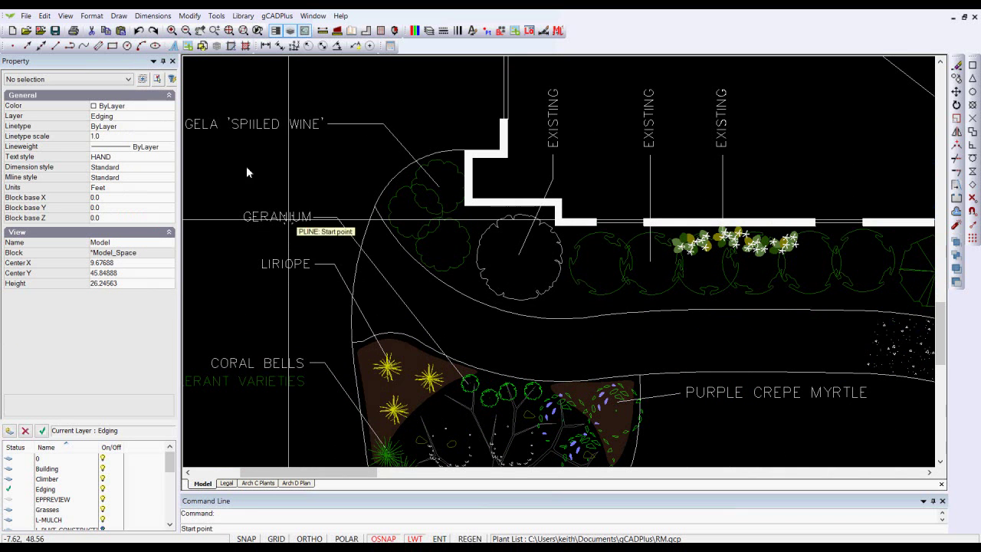
click(376, 217)
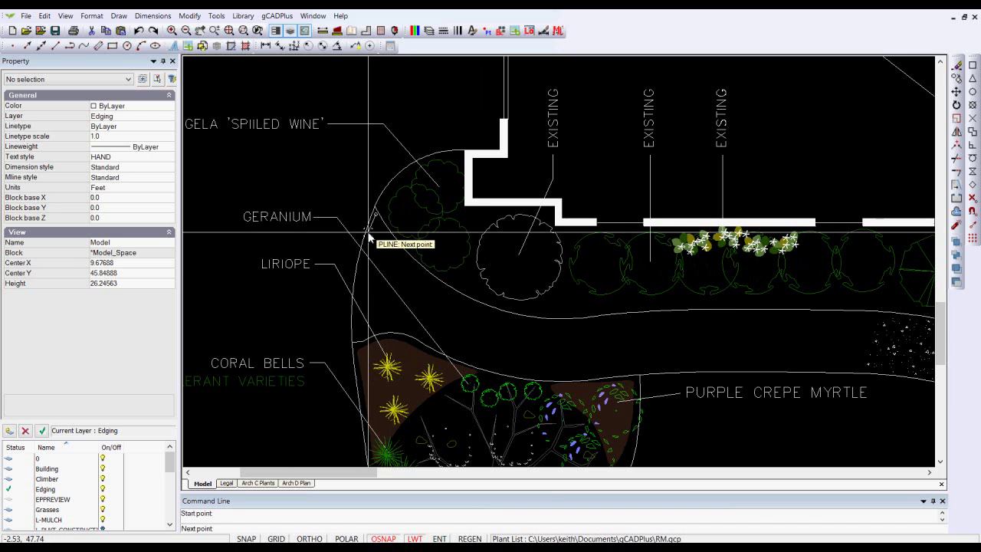
click(356, 293)
click(357, 331)
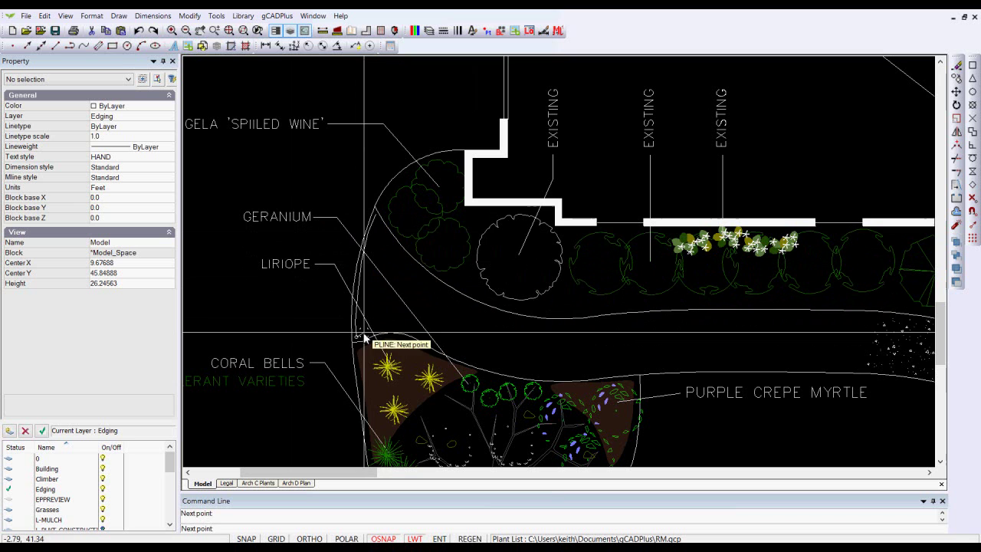
click(387, 329)
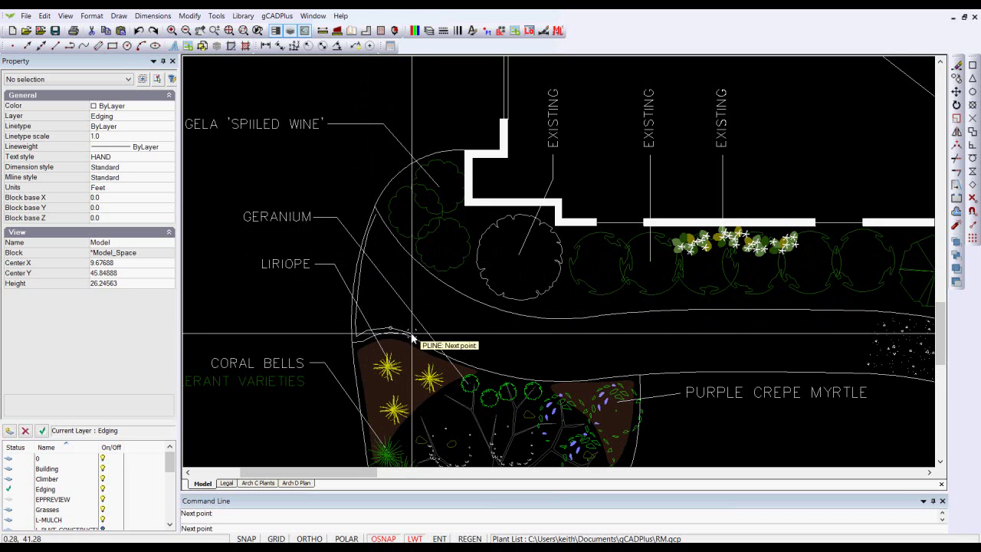
click(451, 356)
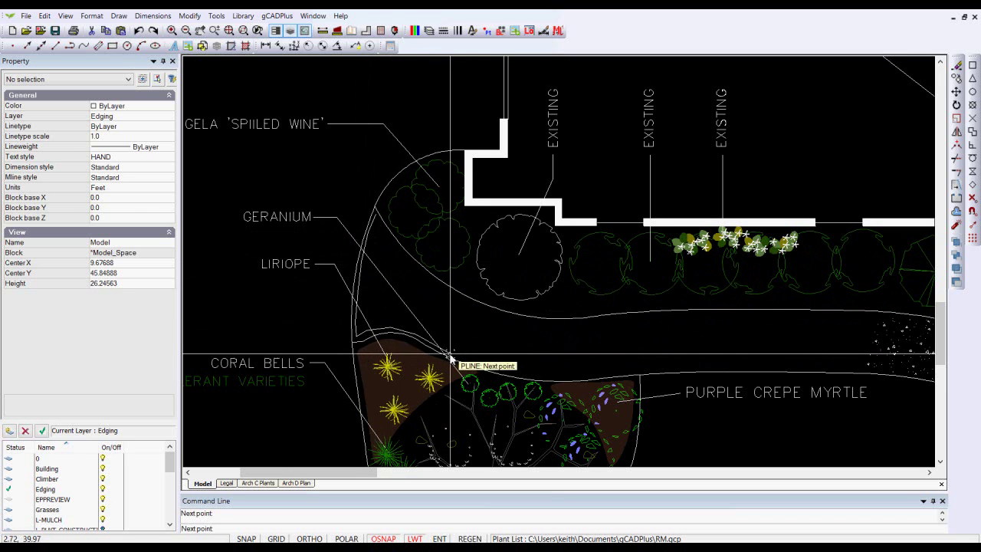
click(477, 371)
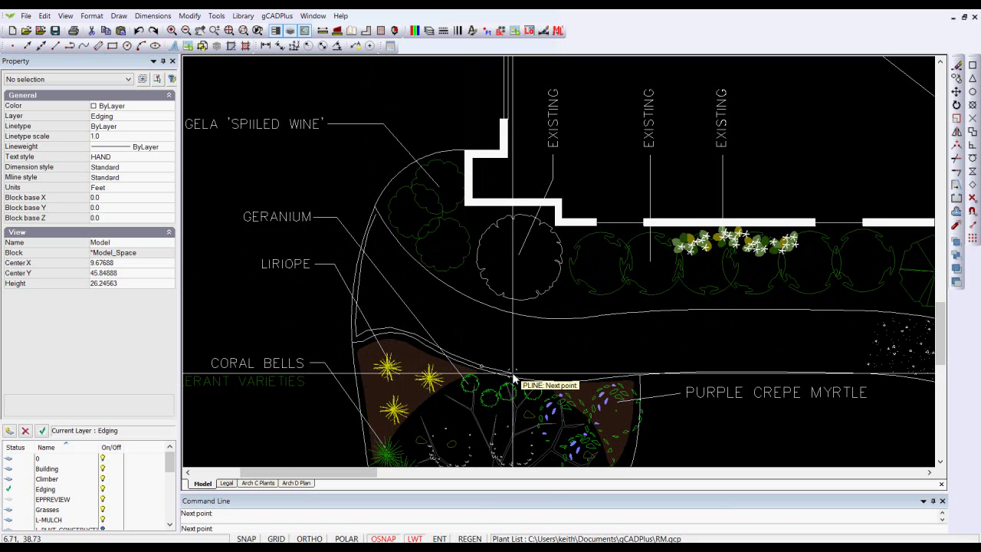
click(515, 377)
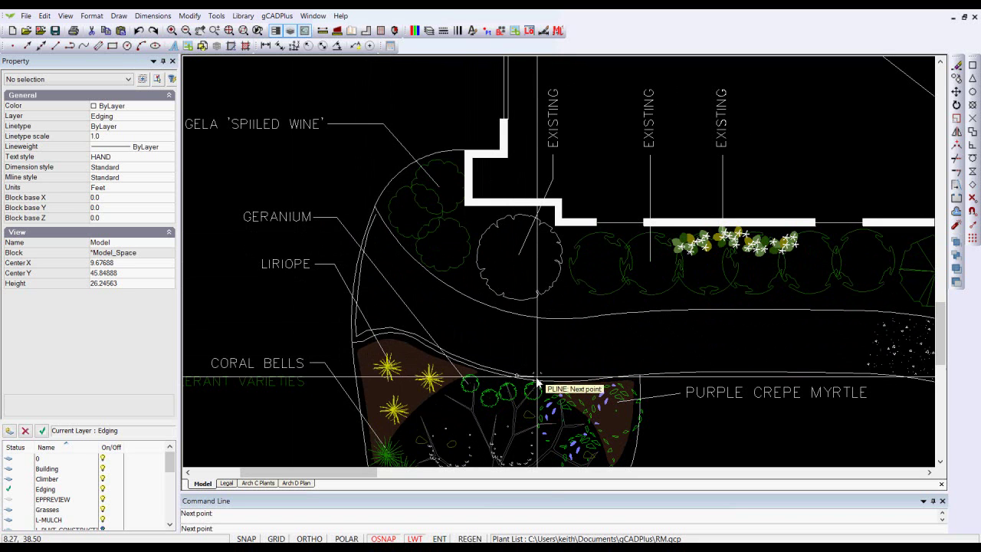
click(541, 378)
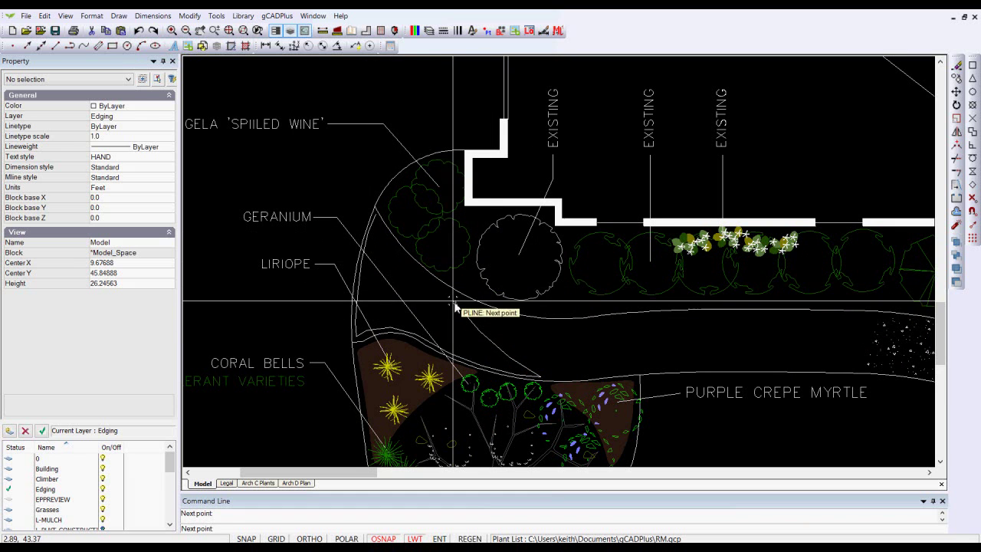
right_click(381, 225)
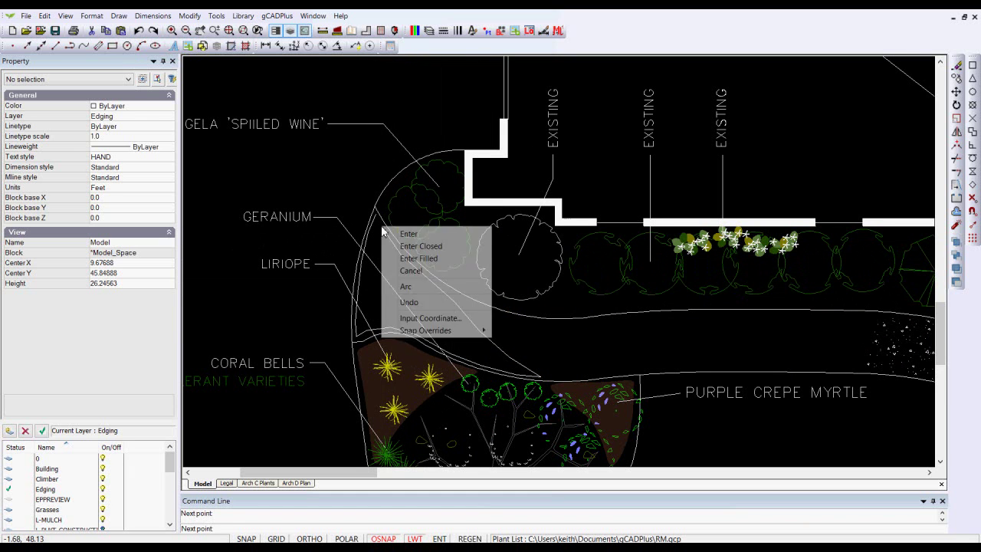
click(424, 246)
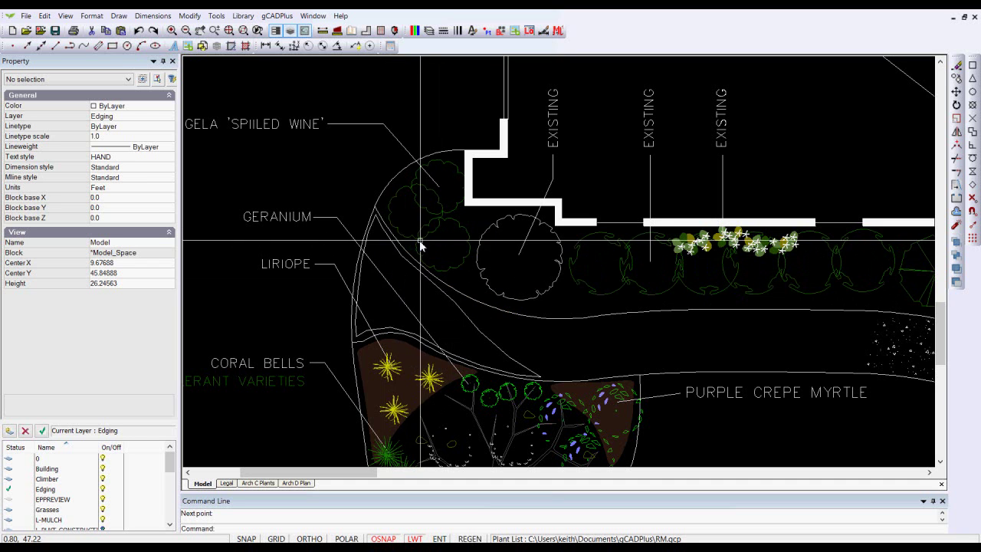
Step: Fill the new closed bed outline with the AR-CONC hatch at scale 0.2
click(118, 15)
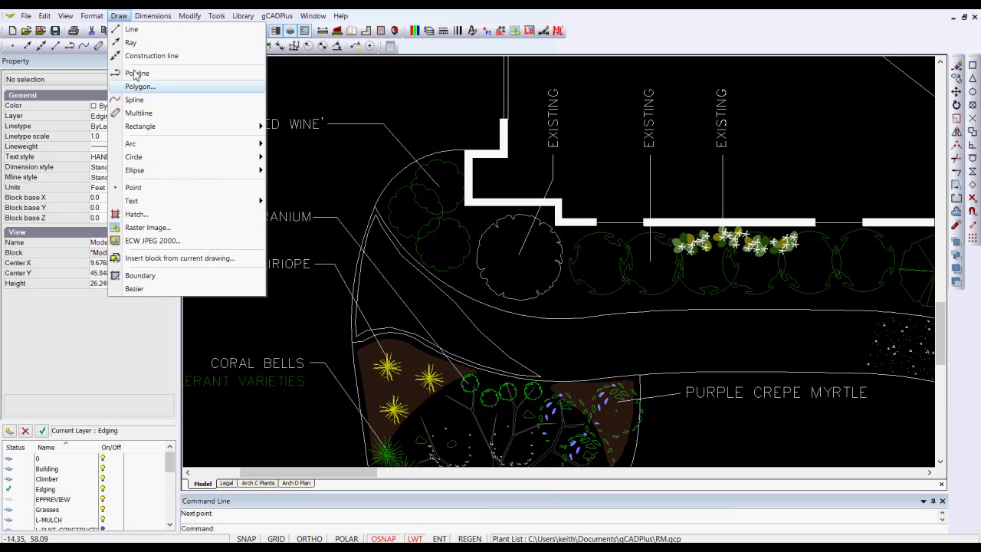
click(150, 214)
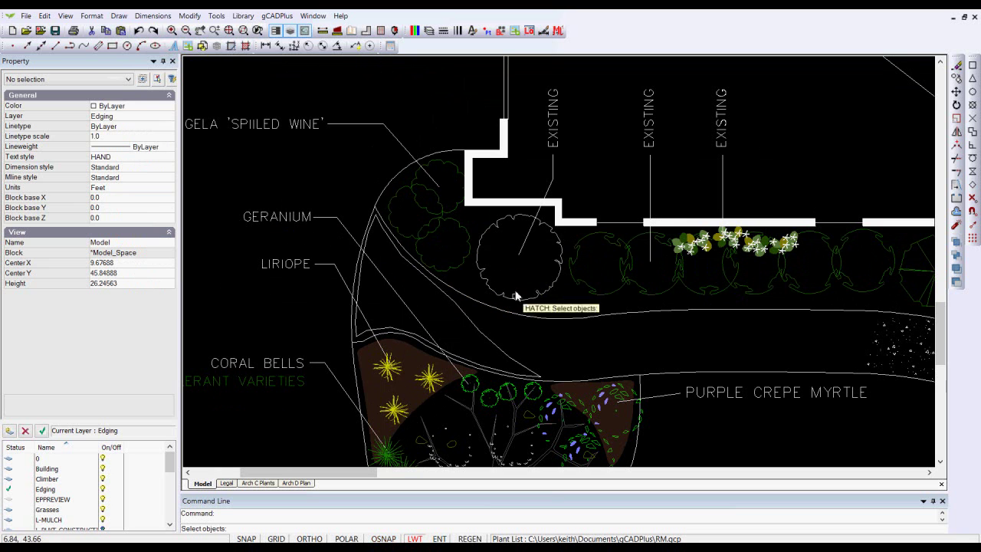
click(481, 335)
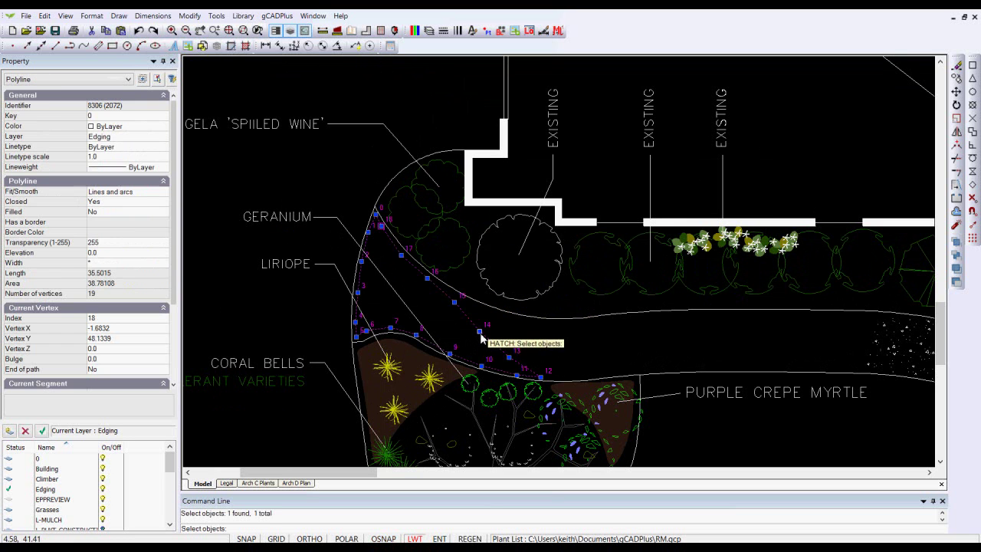
key(Return)
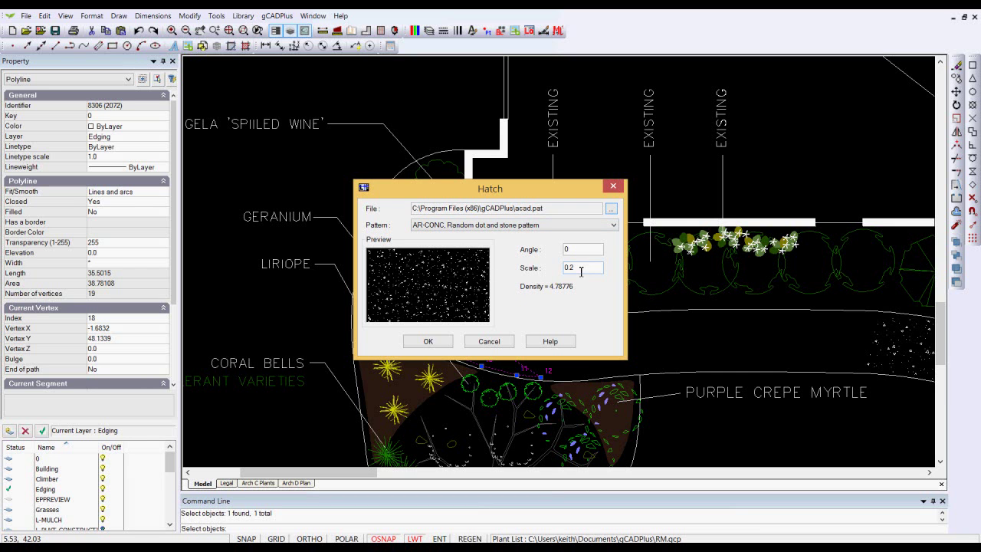
click(431, 342)
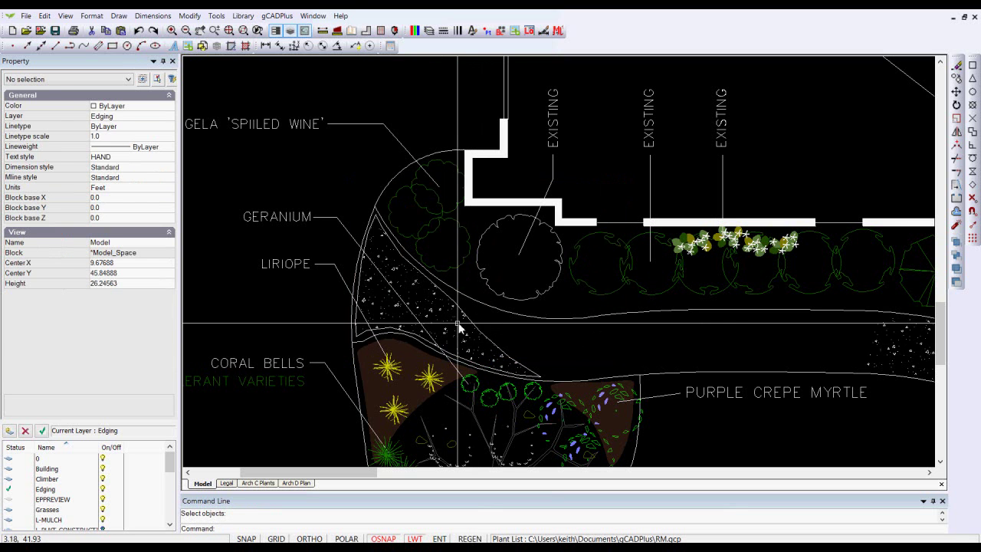
Step: Select the hatched bed's outline to check it, then zoom back out
scroll(460, 322, up, 2)
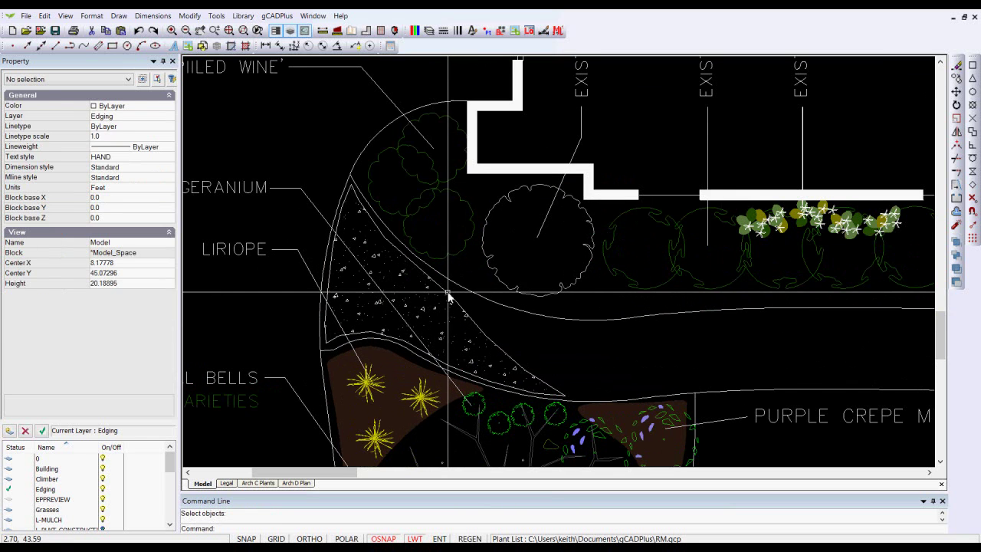
click(452, 292)
key(Escape)
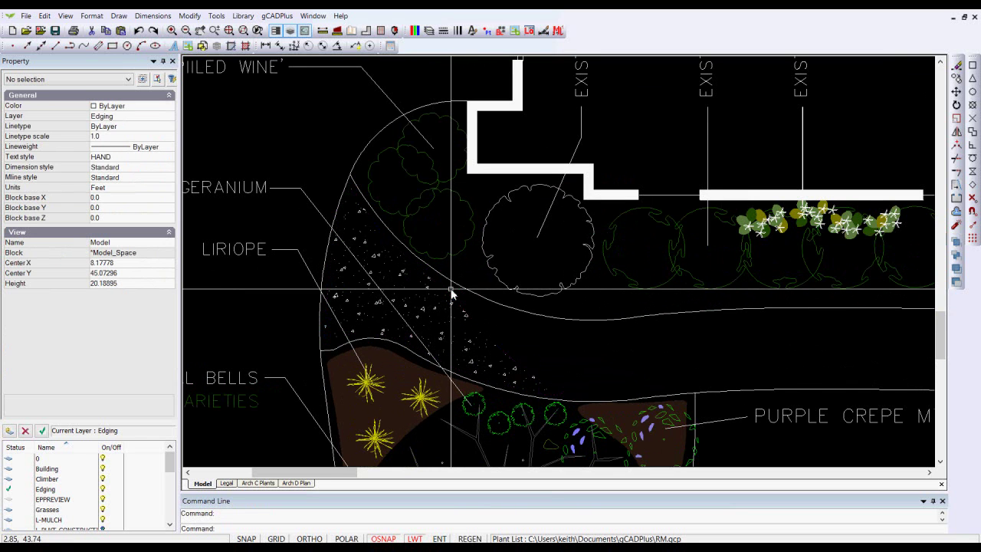
scroll(451, 292, down, 1)
scroll(451, 292, down, 2)
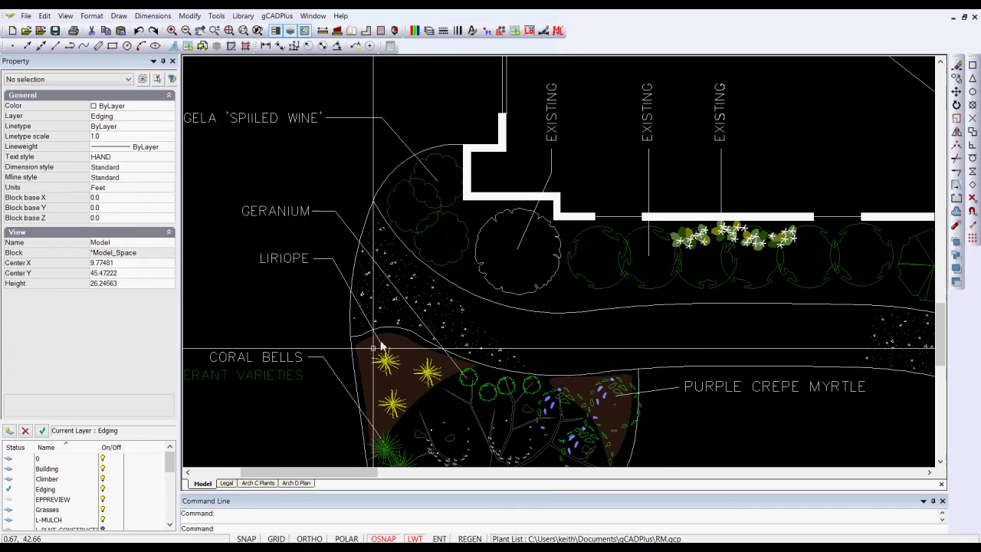
Step: From the Arch C Plants layout, set the Edging layer's colour to tan (33)
click(272, 482)
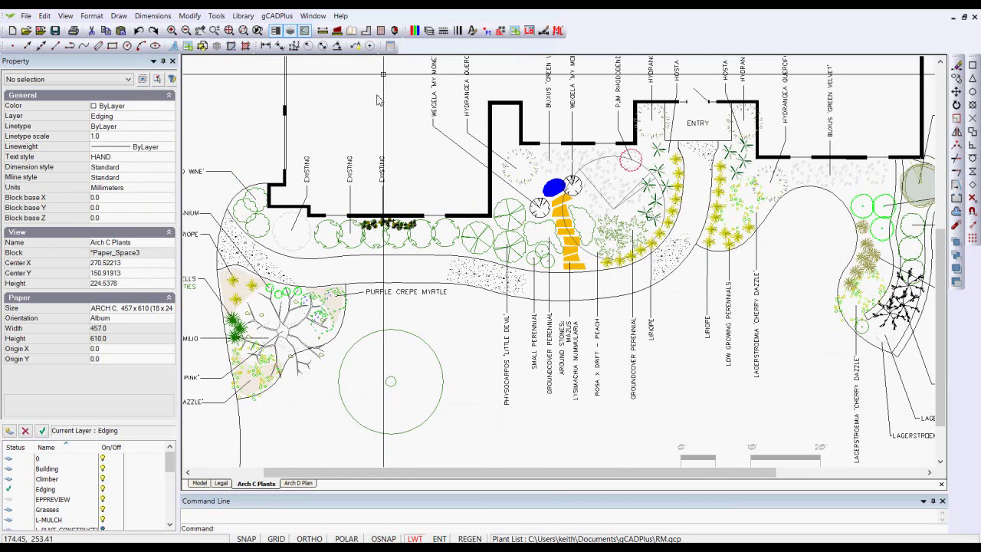
click(428, 30)
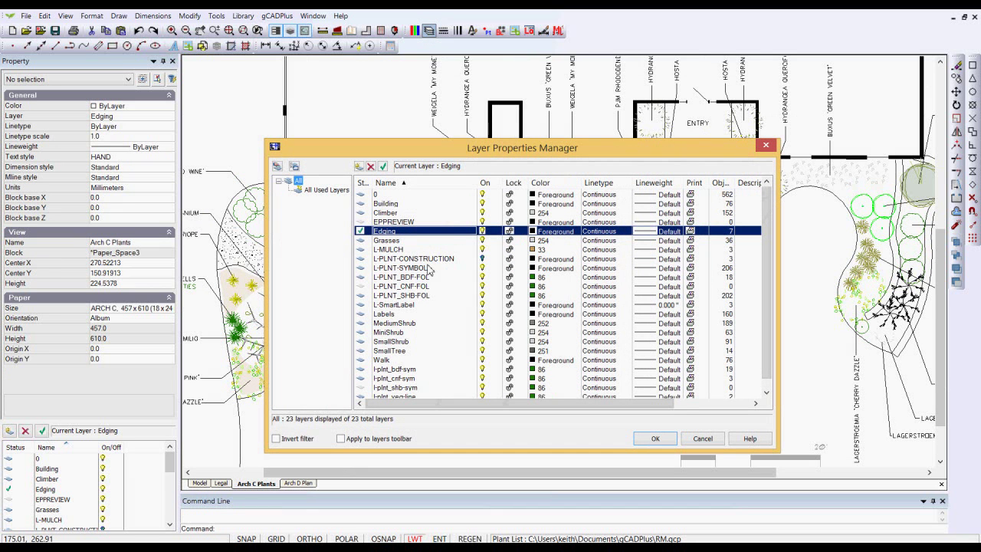
click(537, 232)
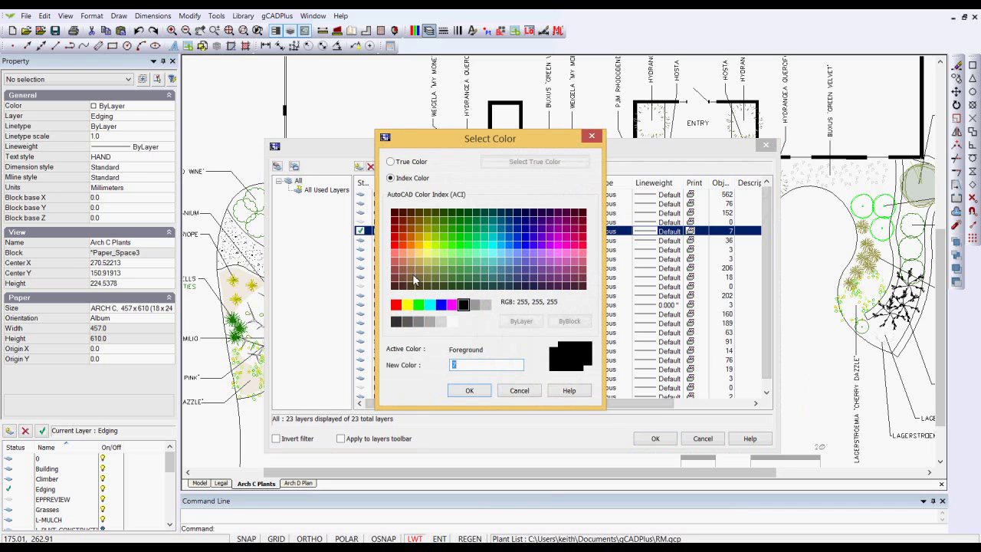
click(410, 262)
click(469, 390)
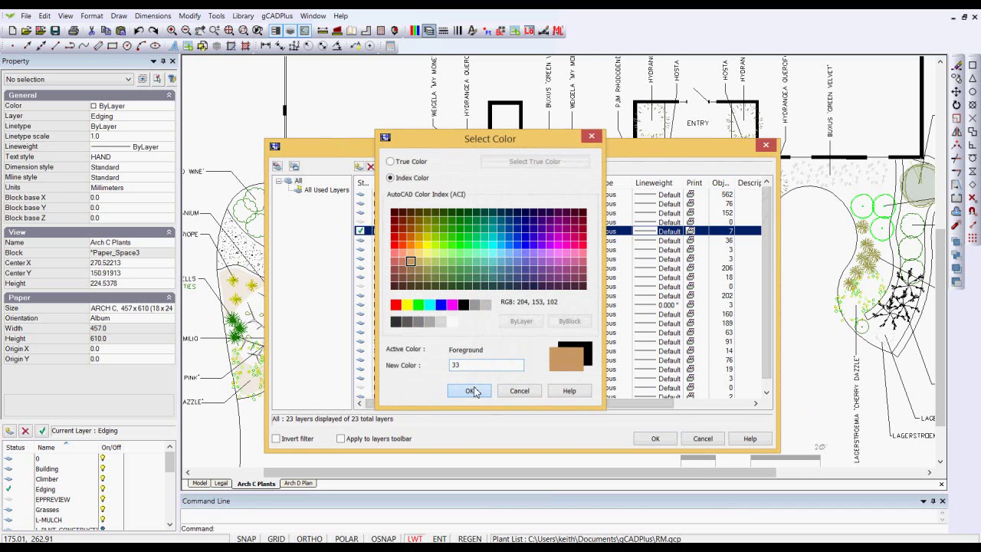
click(663, 443)
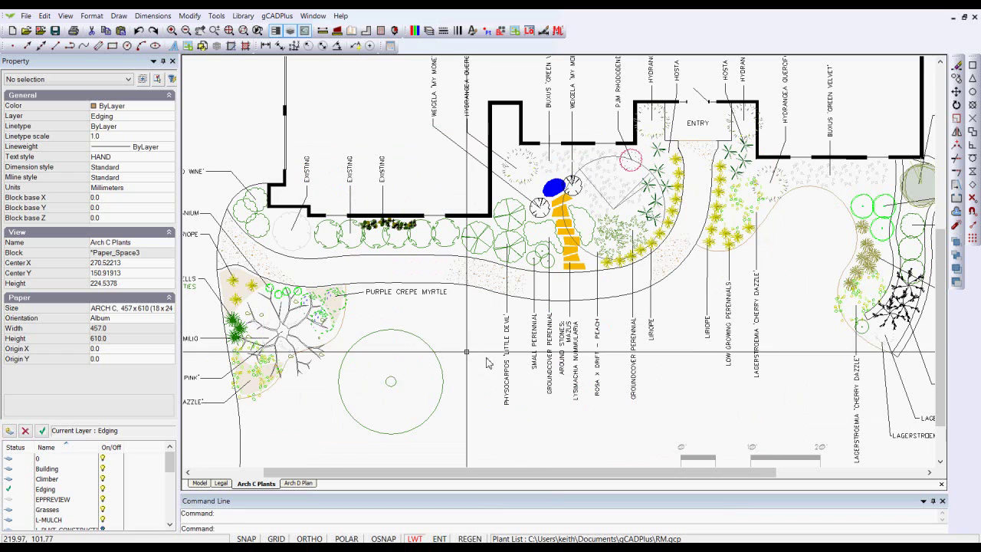
scroll(475, 276, up, 5)
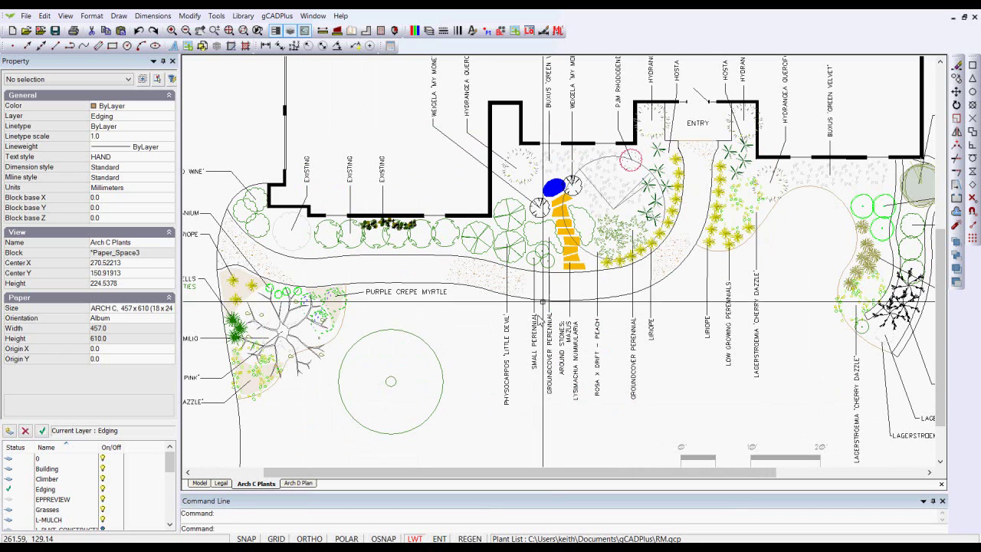
Step: Zoom out in model space around the purple crepe myrtle mulch bed
scroll(476, 277, down, 6)
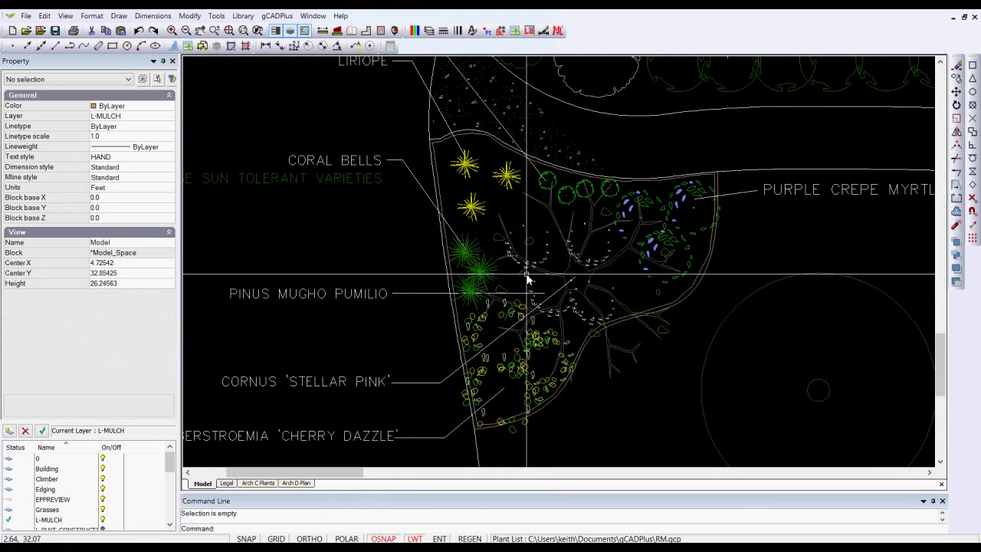
Step: Set the crepe myrtle mulch boundary polyline to Filled, then deselect it to see the tan fill
click(438, 167)
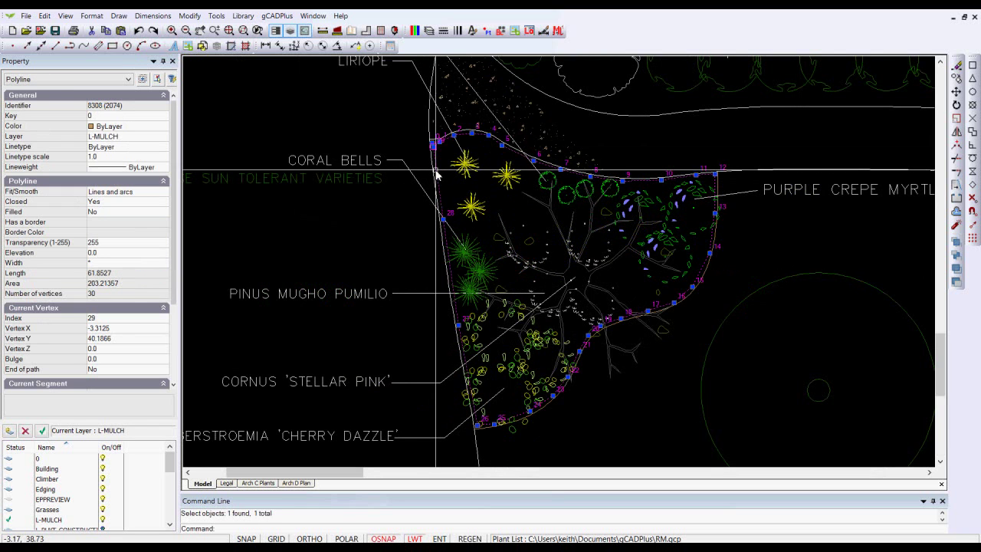
click(115, 217)
double_click(115, 213)
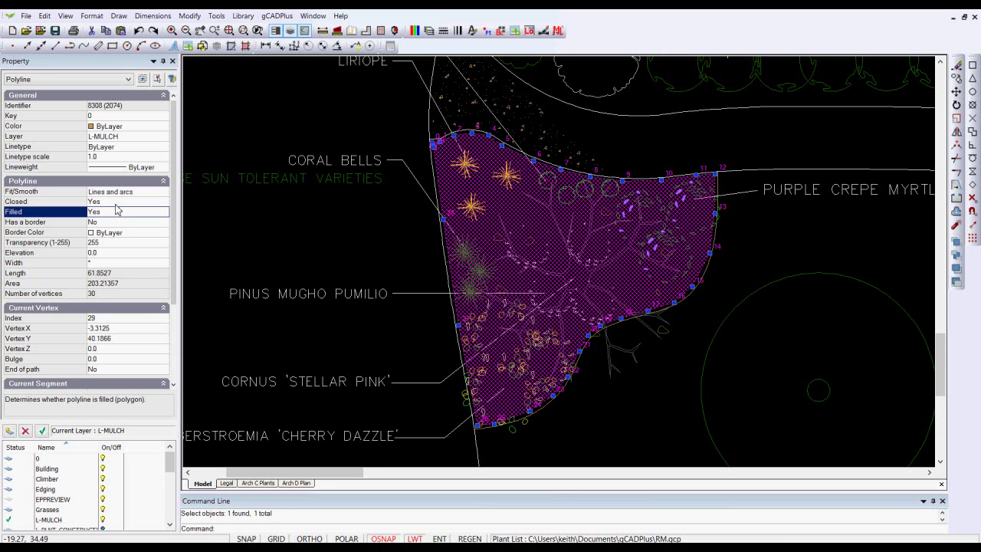
right_click(320, 230)
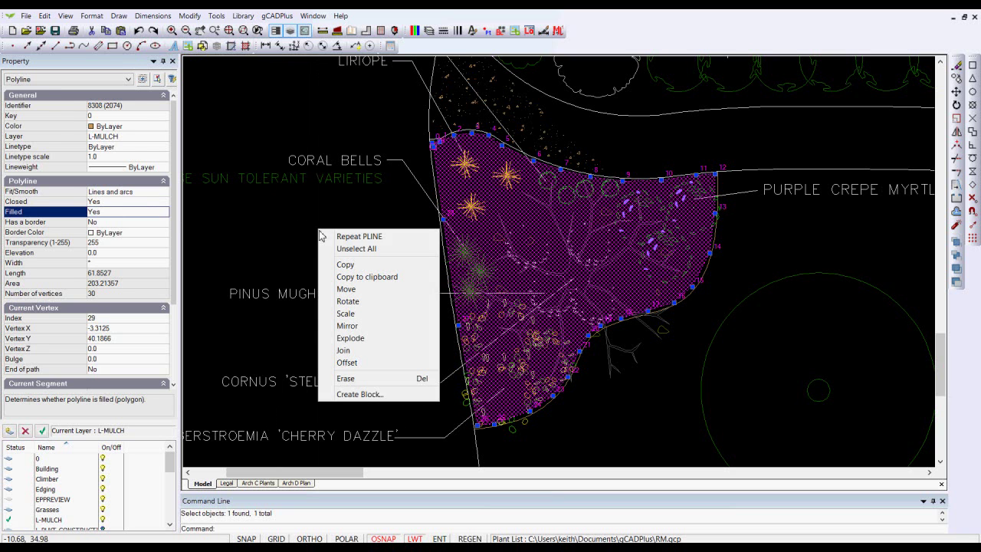
click(349, 250)
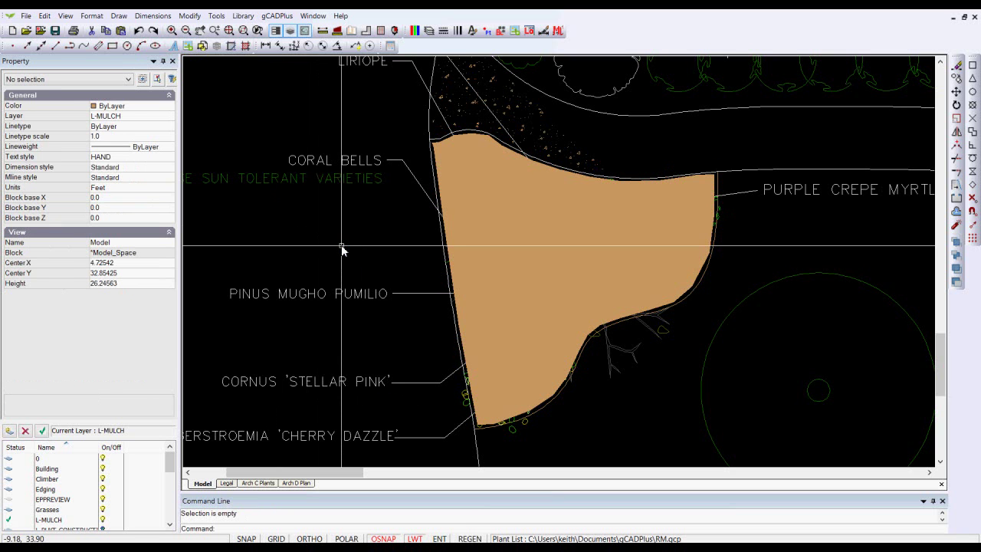
Step: Send the tan mulch fill to the back and view it on the Arch C Plants sheet
click(457, 197)
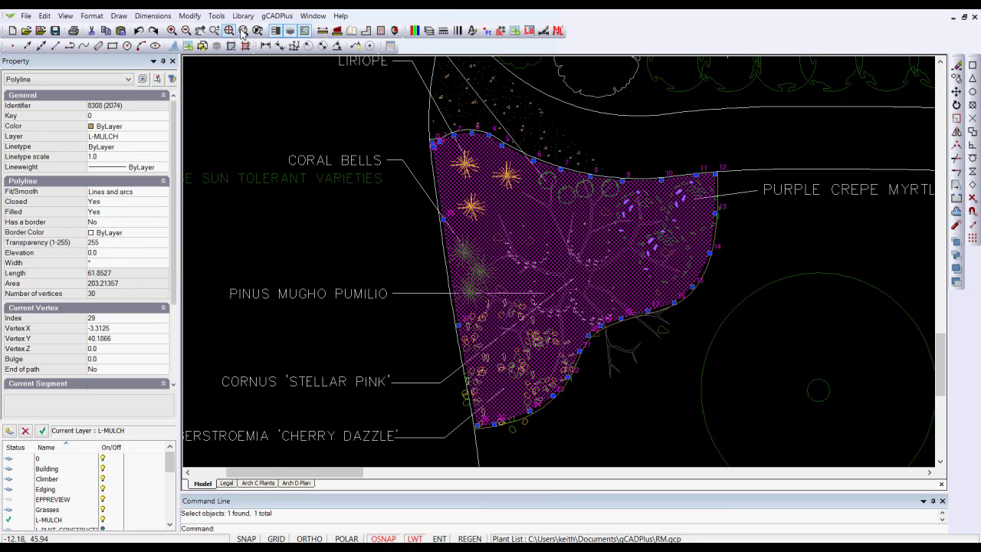
click(217, 16)
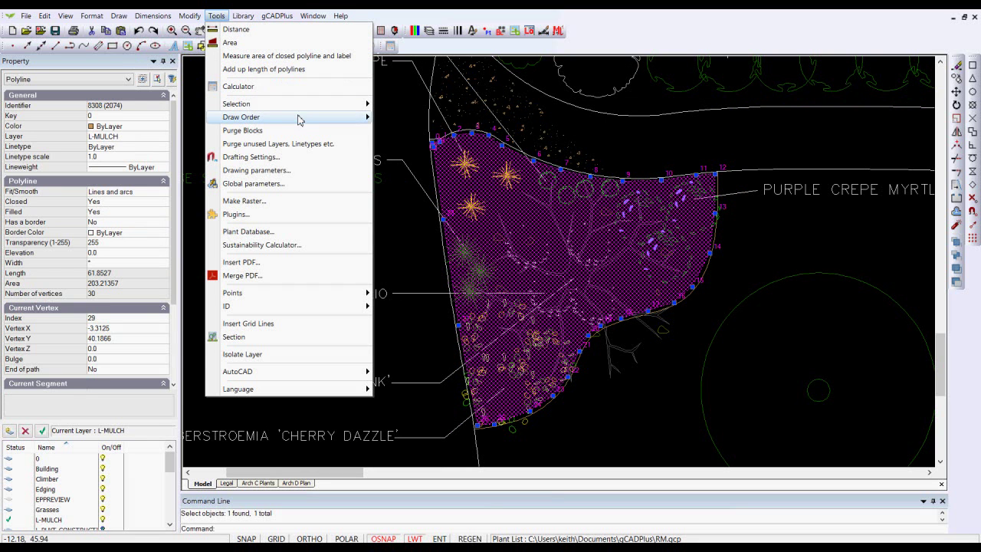
mouse_move(344, 116)
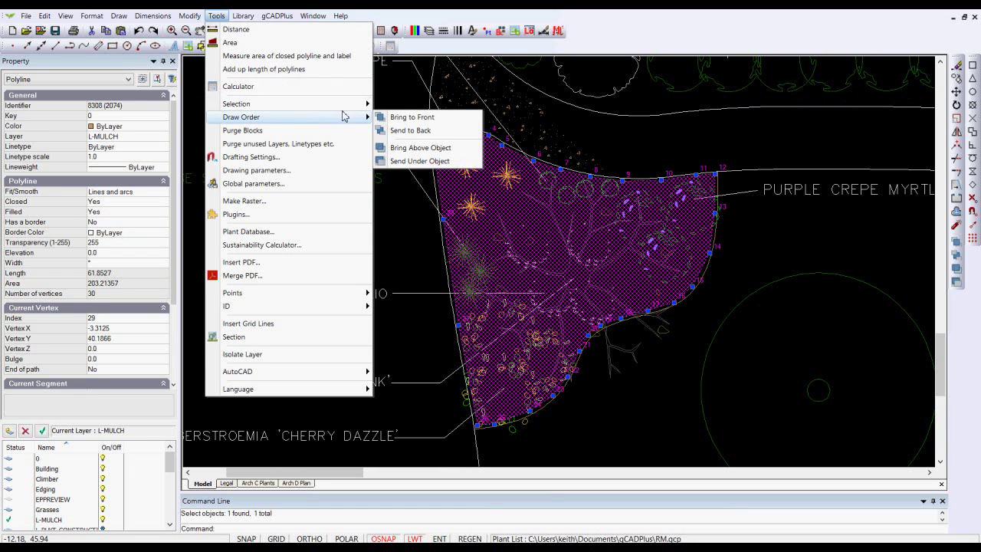
click(410, 131)
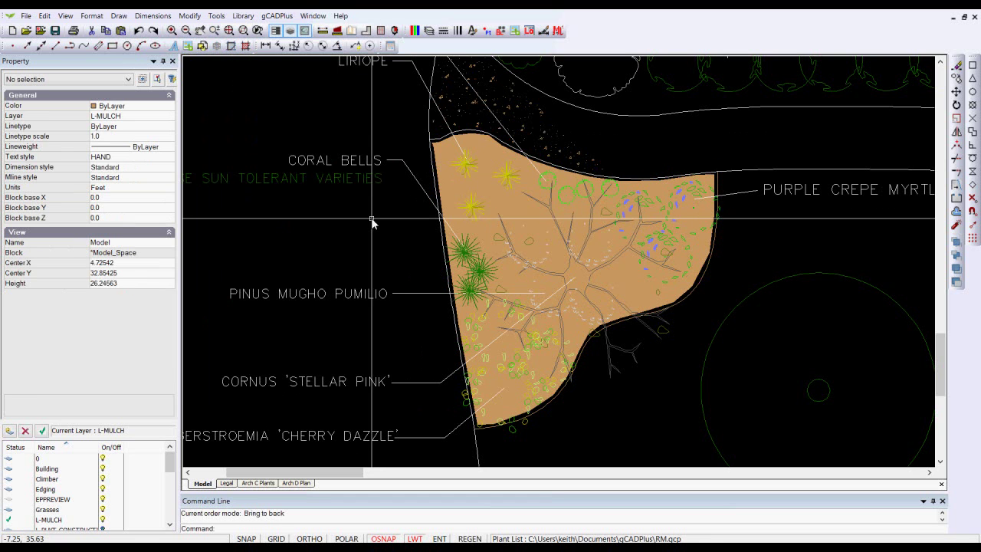
click(266, 486)
scroll(299, 353, up, 4)
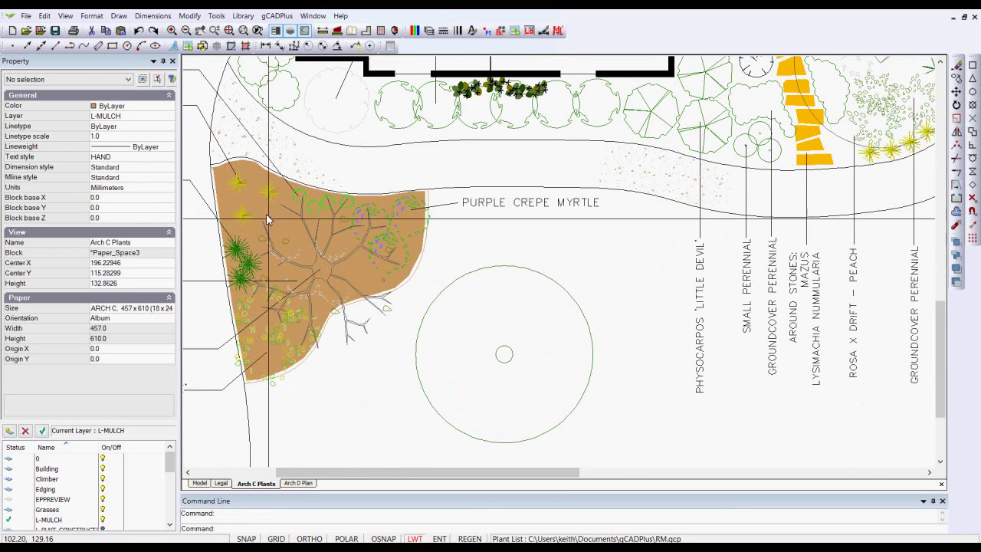
Step: Set the mulch fill's transparency to 100 in model space, then review it on Arch C Plants
scroll(261, 235, down, 1)
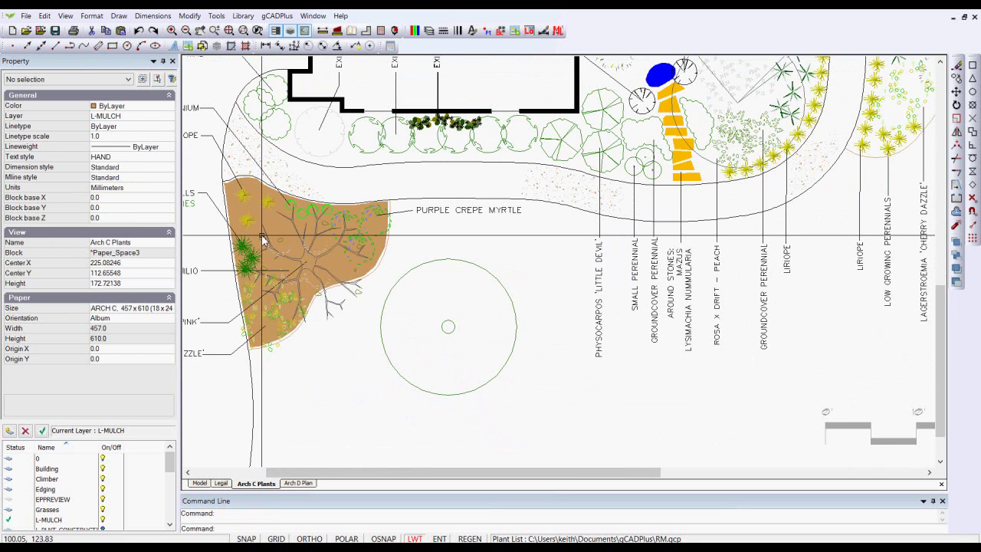
click(201, 483)
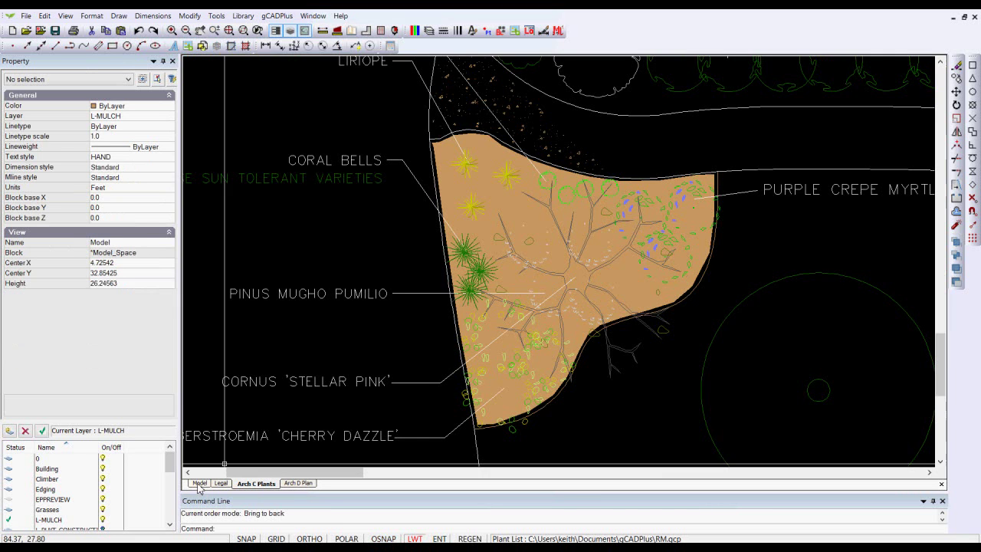
click(464, 198)
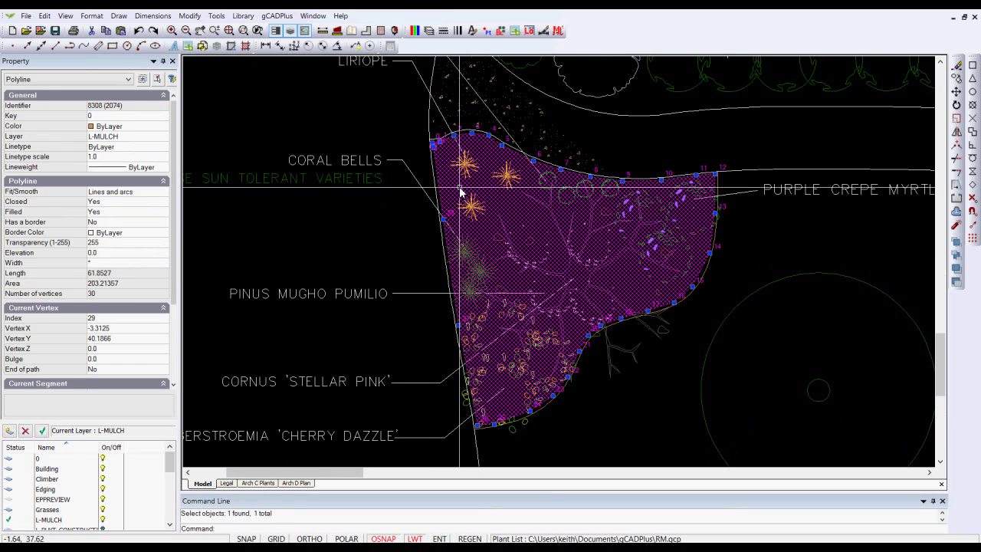
click(114, 243)
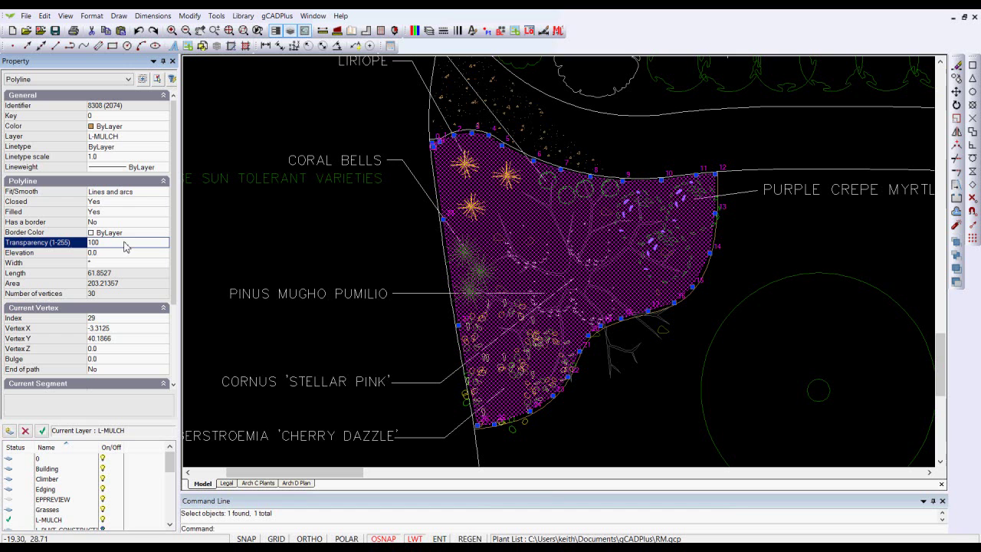
key(Return)
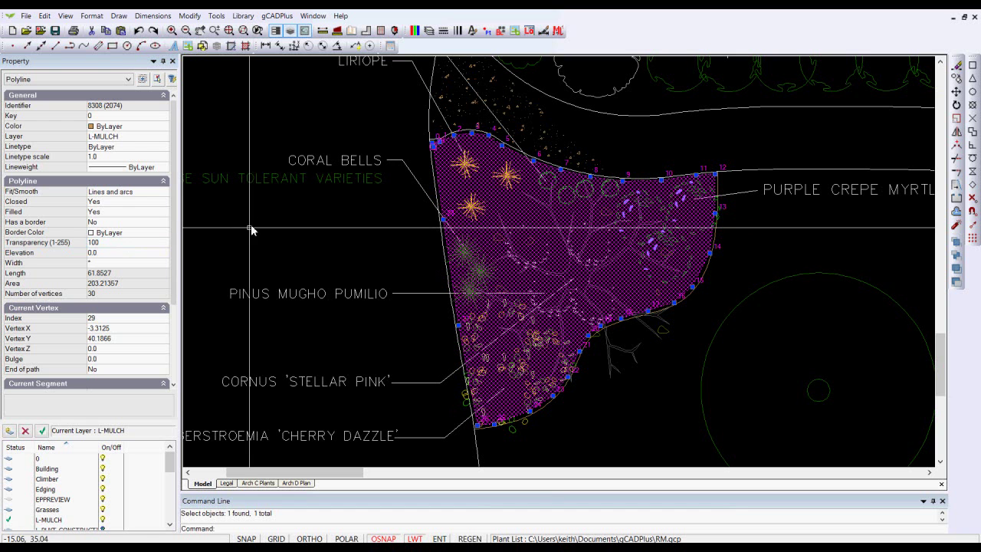
right_click(275, 321)
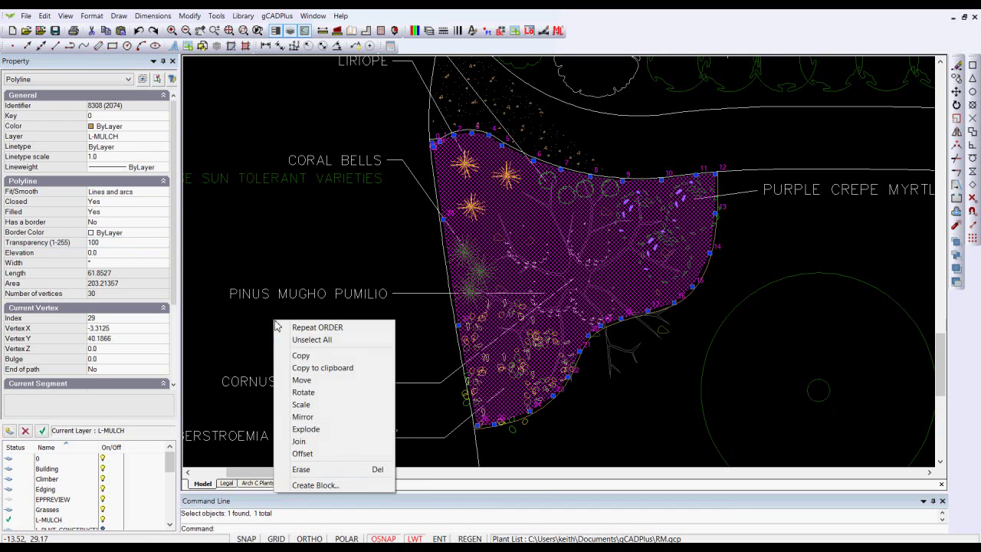
click(310, 342)
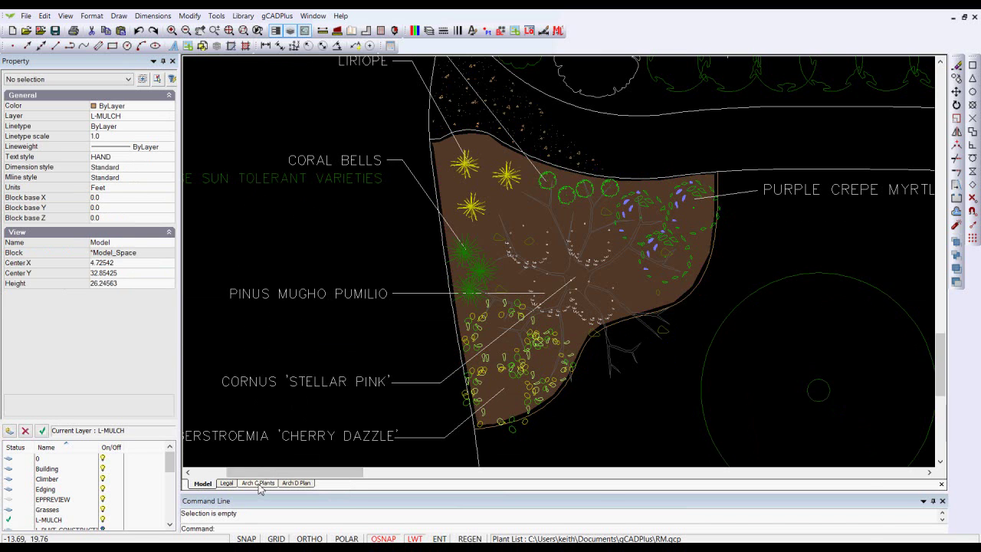
click(256, 483)
scroll(284, 345, up, 2)
scroll(279, 297, down, 4)
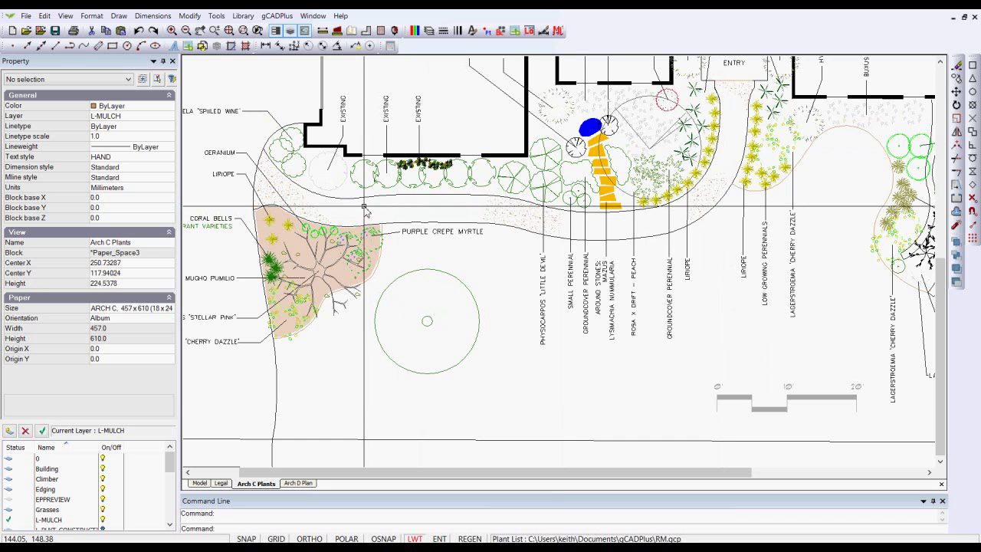
Step: Lighten the mulch fill by re-editing its transparency (entering 5), then review the whole plan
click(201, 483)
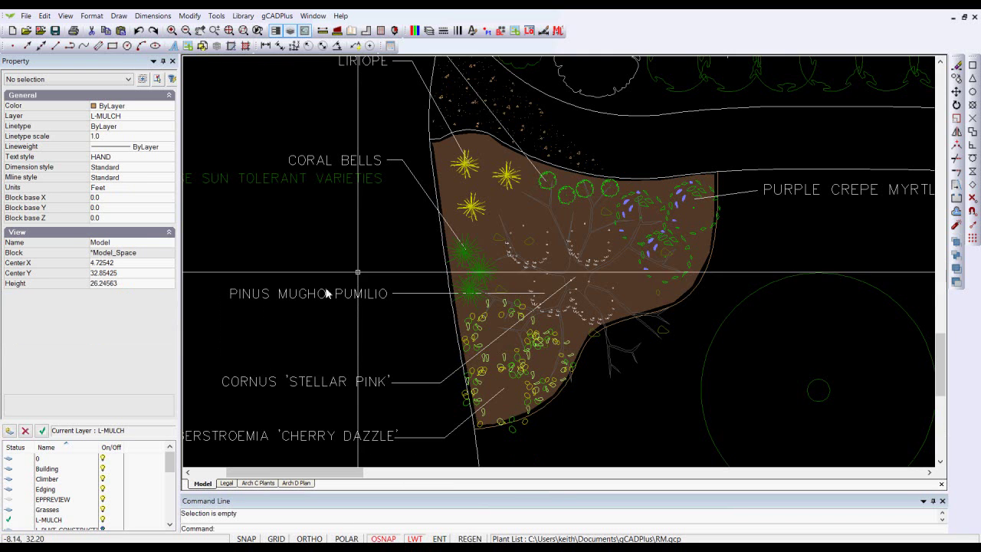
click(448, 191)
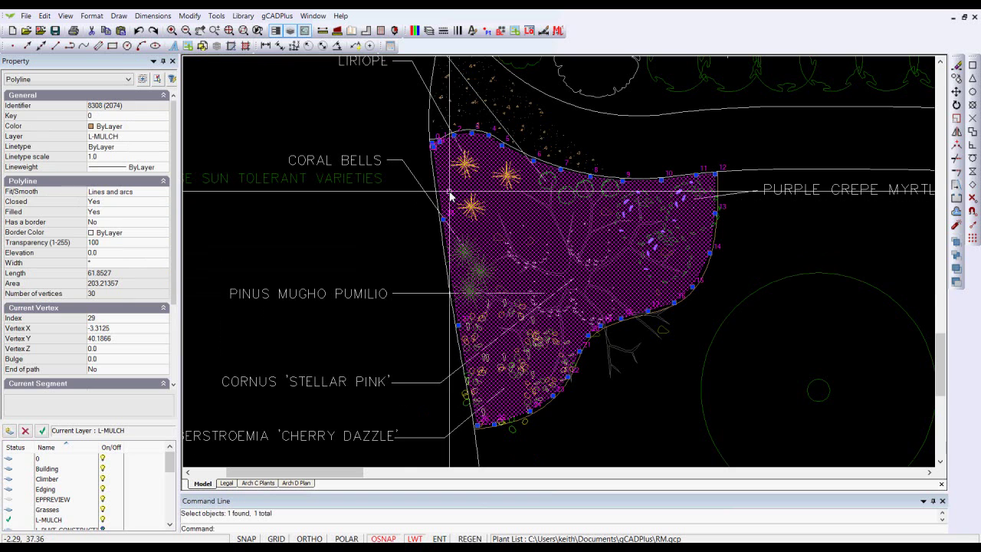
click(108, 242)
text(50)
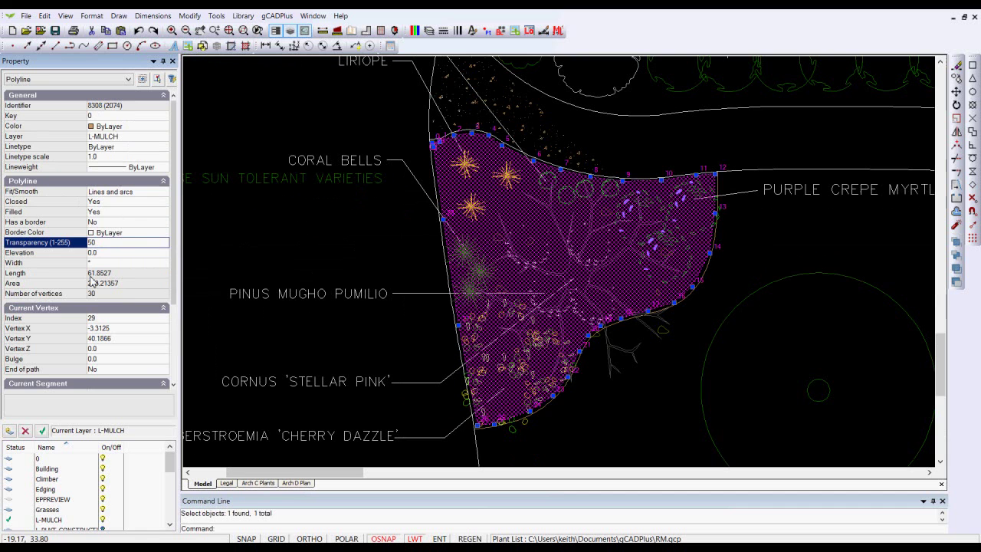
click(258, 483)
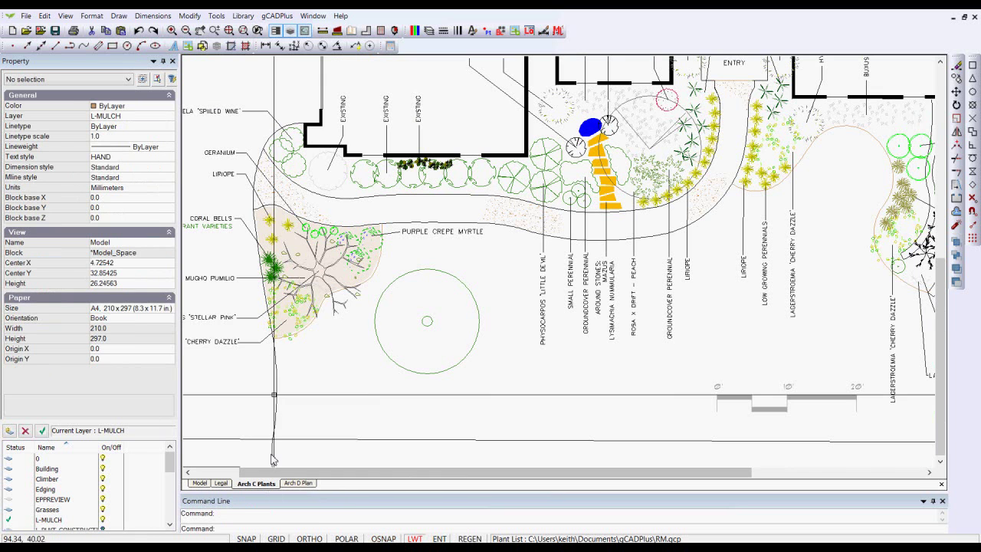
scroll(319, 331, up, 2)
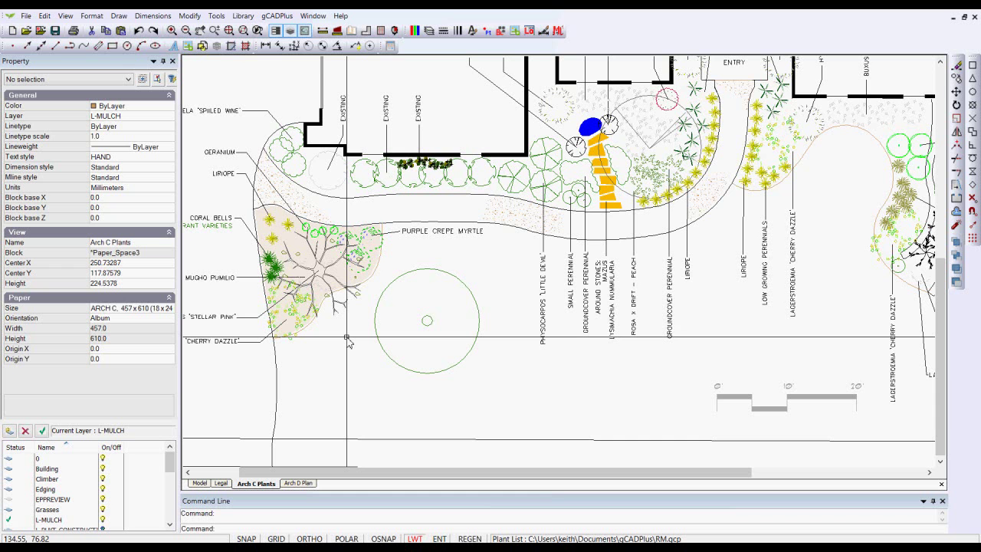
scroll(348, 337, down, 2)
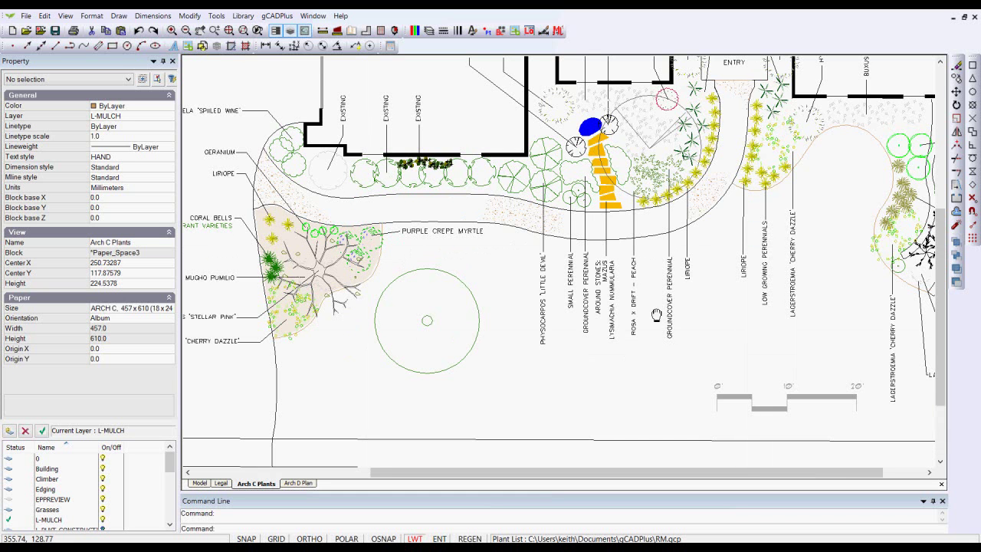
scroll(584, 171, up, 2)
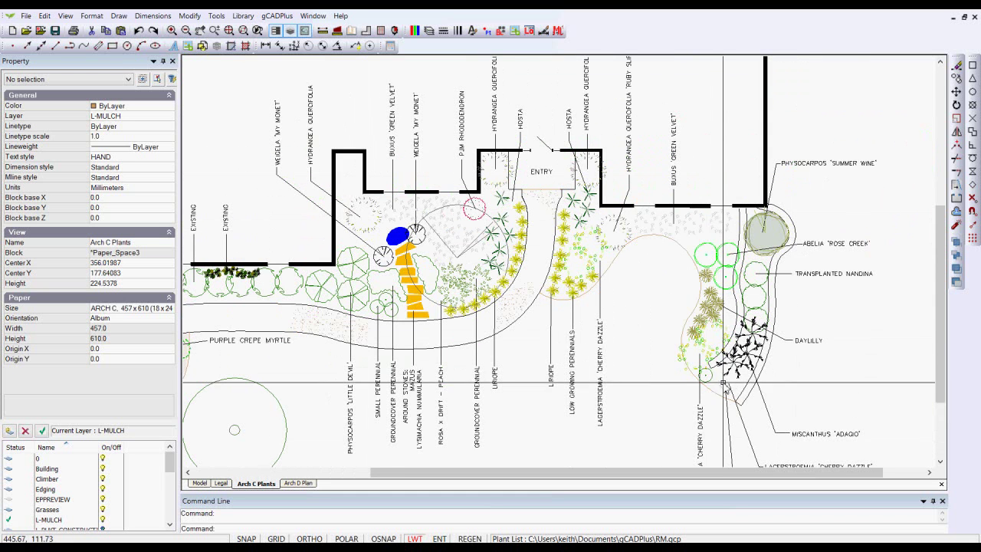
scroll(586, 360, down, 1)
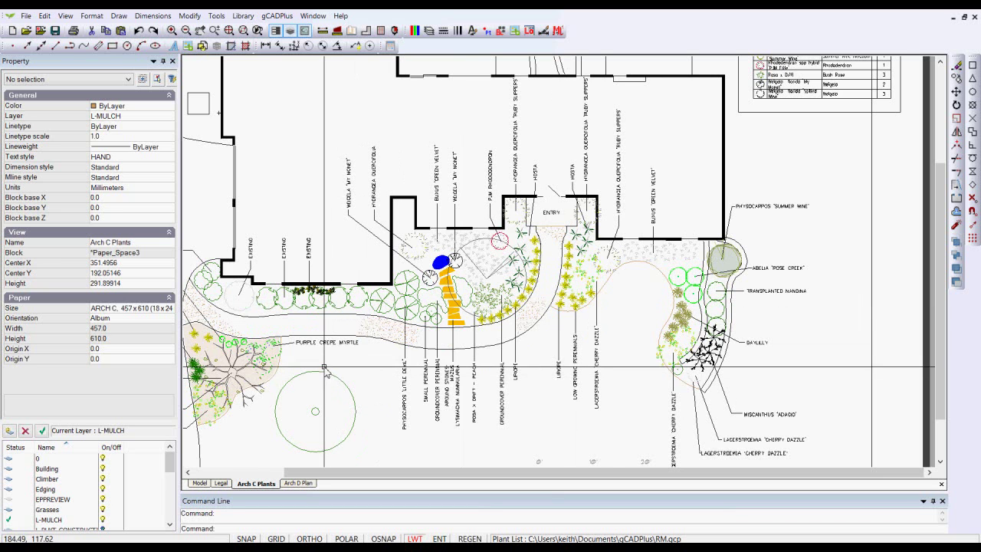
click(26, 15)
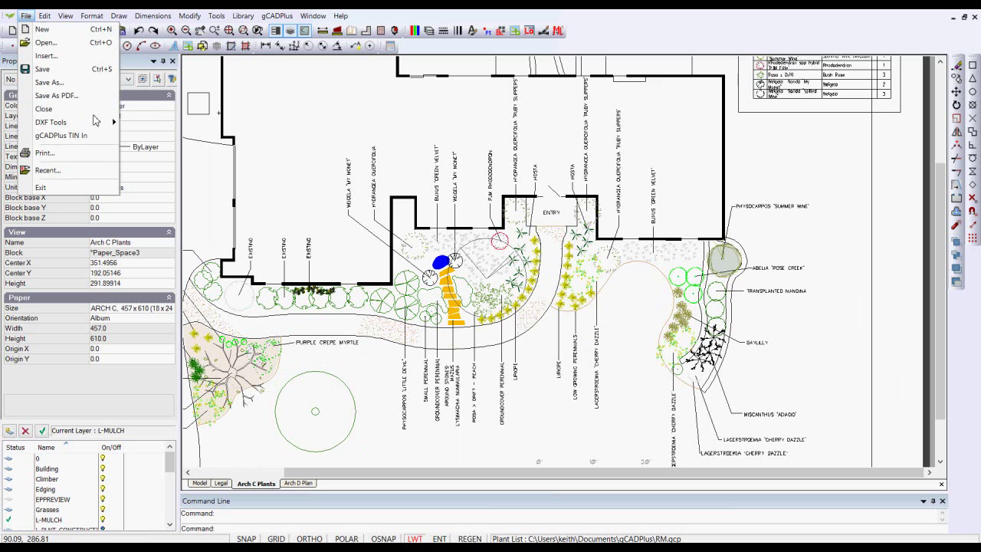
click(290, 173)
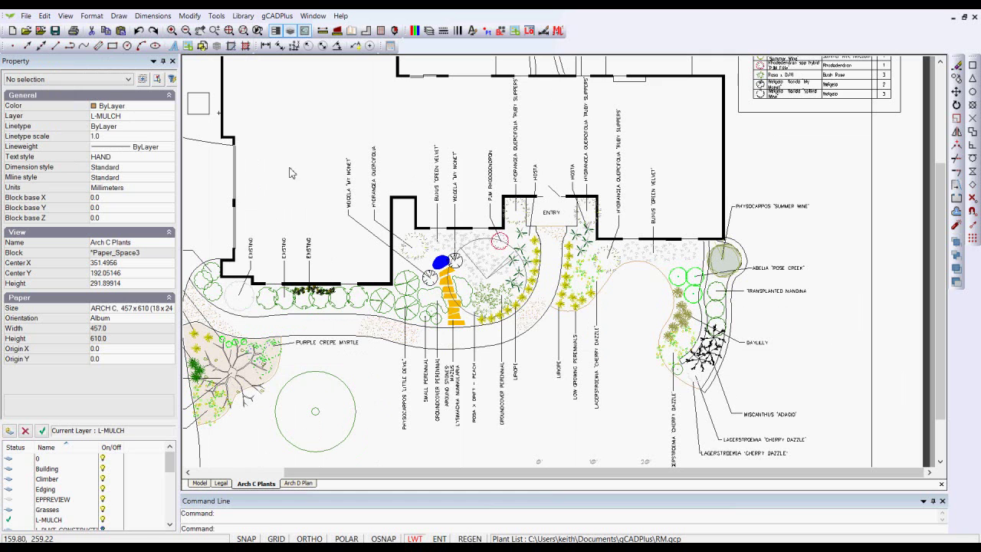
click(302, 173)
click(304, 173)
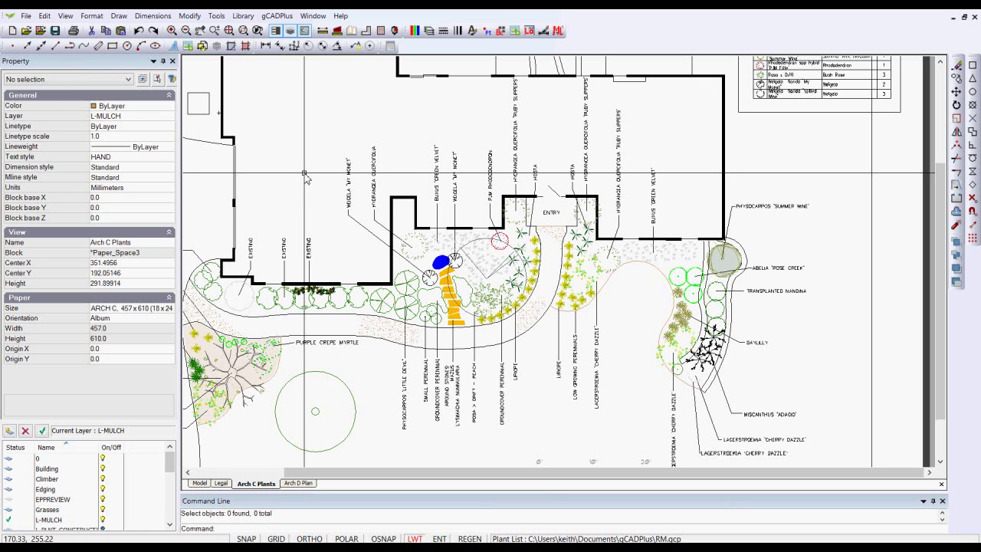
click(67, 17)
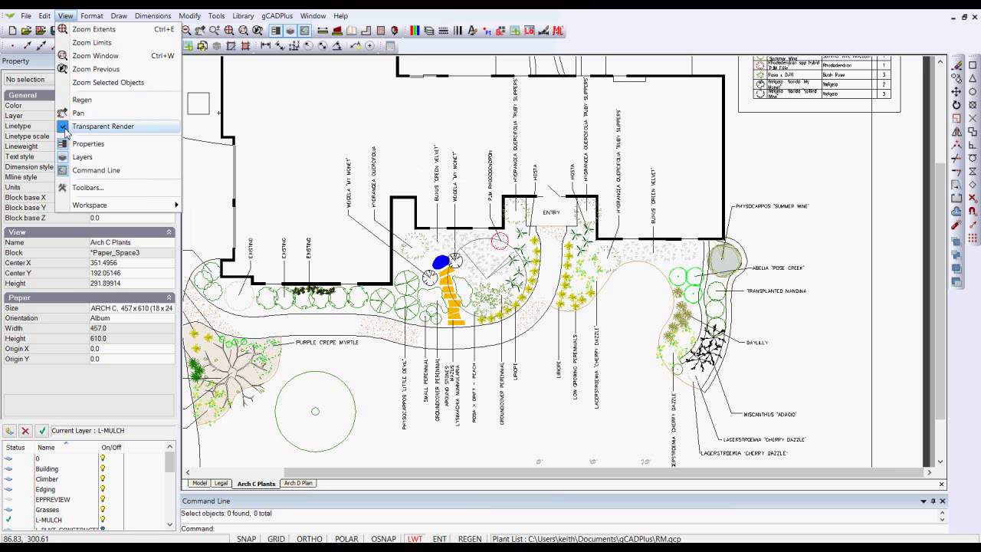
click(99, 126)
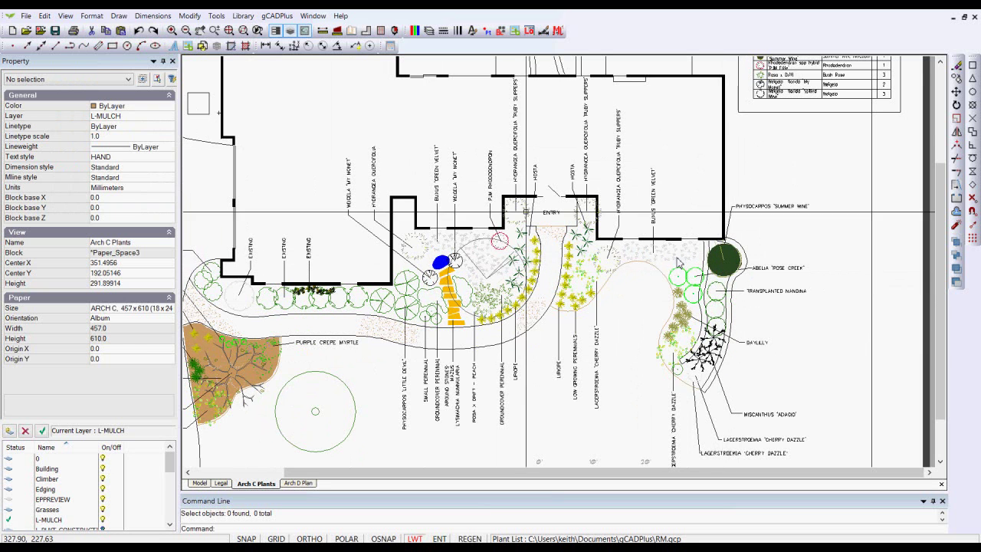
click(66, 16)
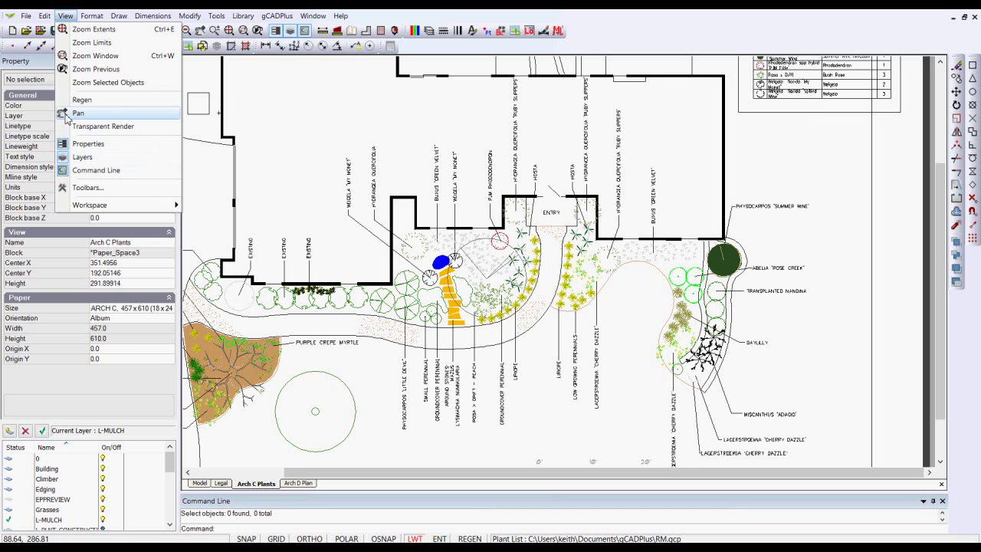
click(92, 126)
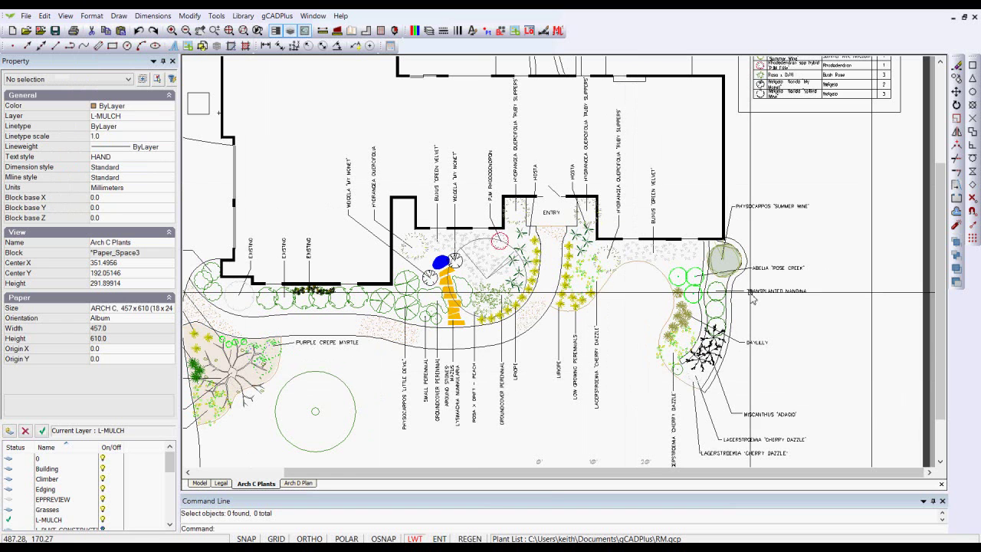
Step: In model space, deselect the mulch polyline and bring the right-side plantings into view
click(199, 484)
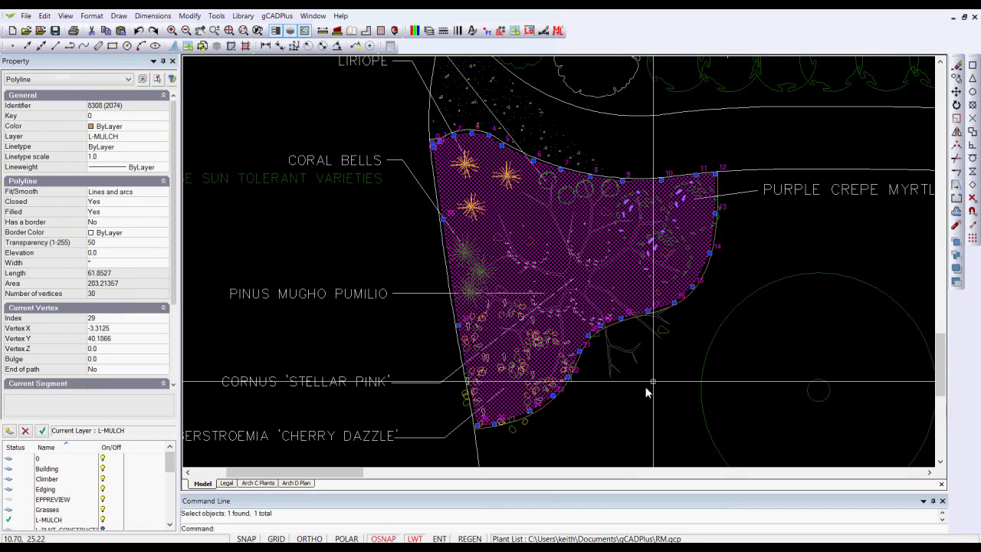
scroll(650, 369, down, 5)
right_click(305, 340)
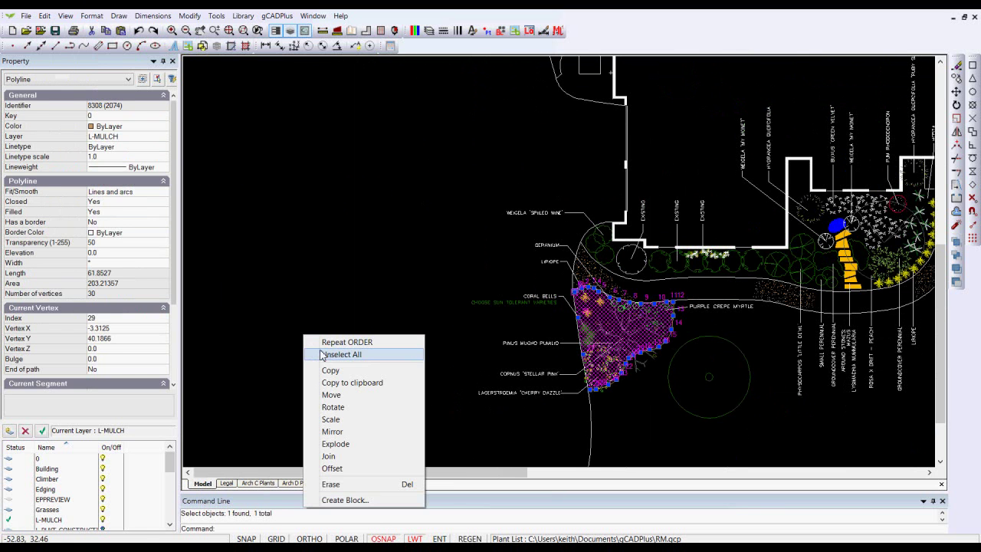
click(326, 354)
middle_drag(716, 317, 329, 292)
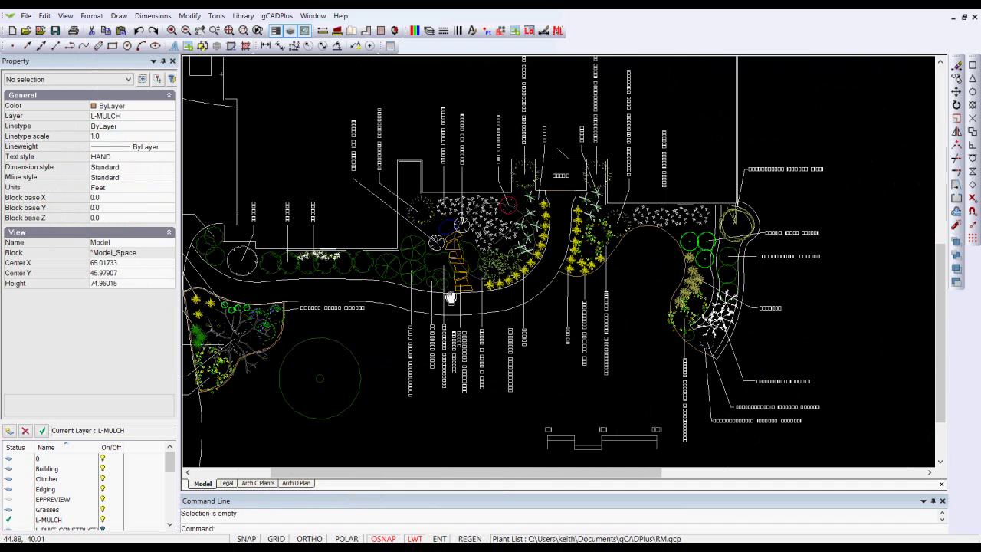
scroll(597, 277, up, 3)
scroll(754, 221, up, 3)
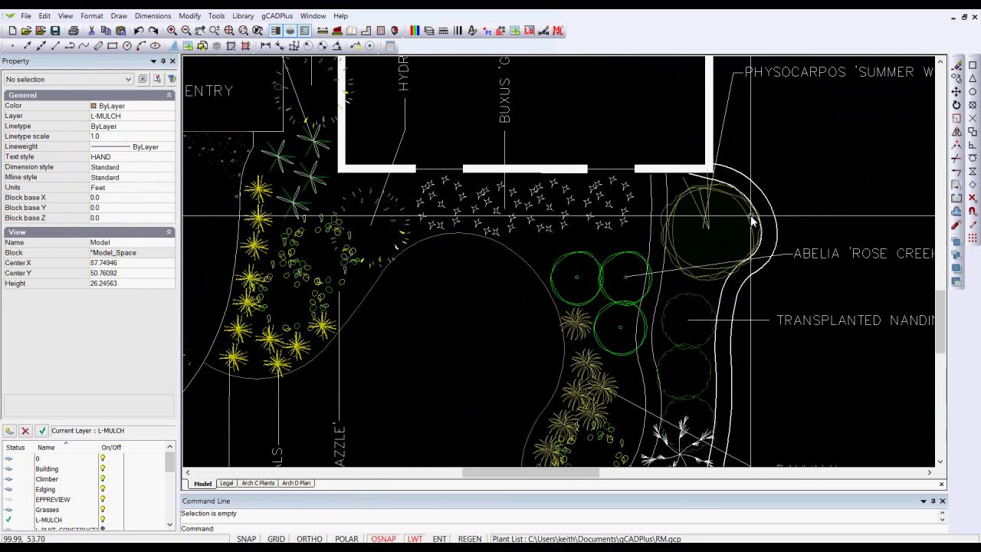
Step: Edit the Abelia 'Rose Creek' shrub block and erase its filled circle
click(747, 223)
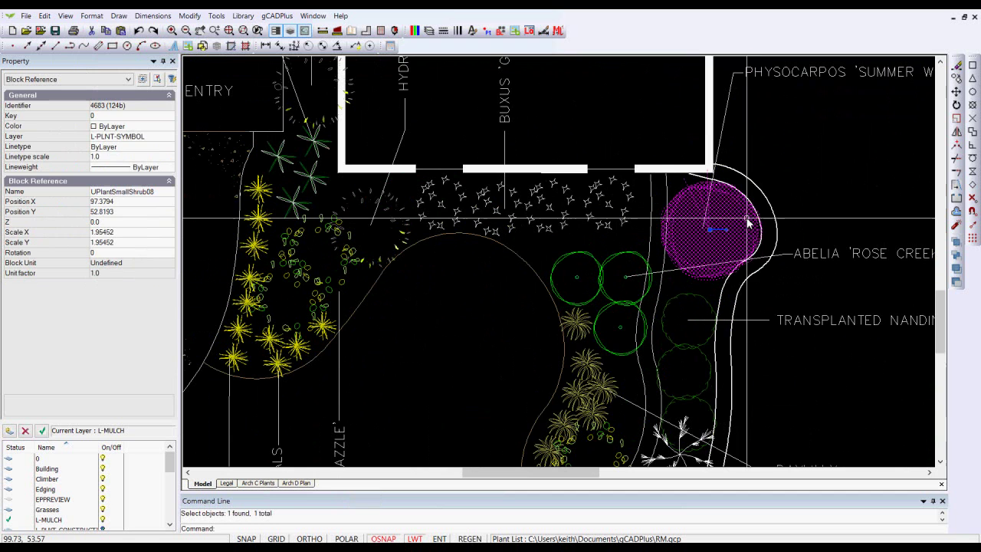
right_click(748, 224)
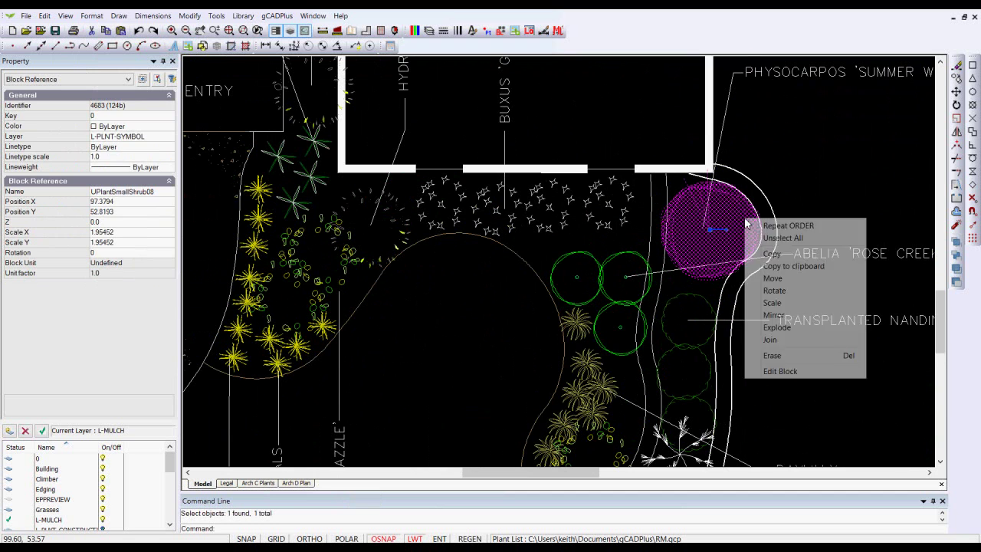
click(779, 372)
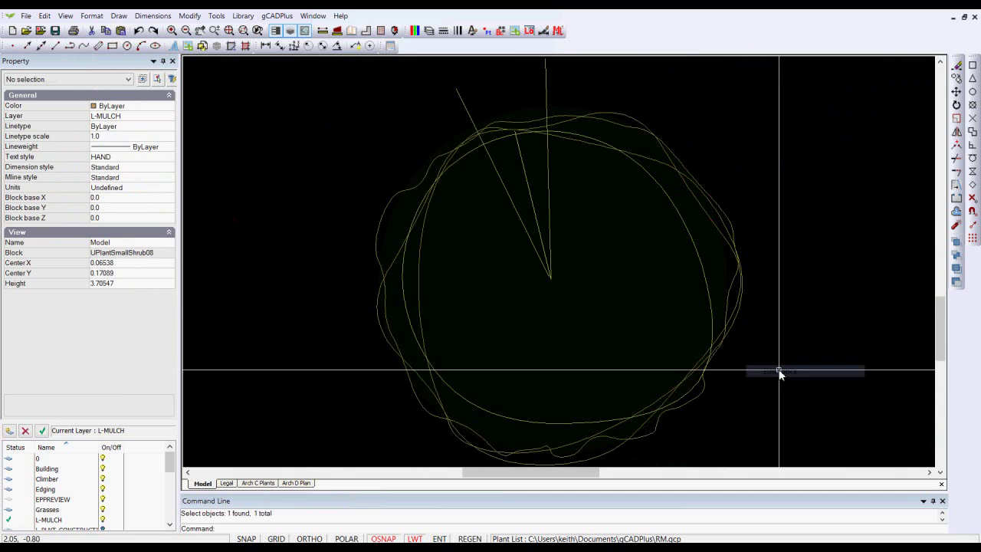
click(703, 278)
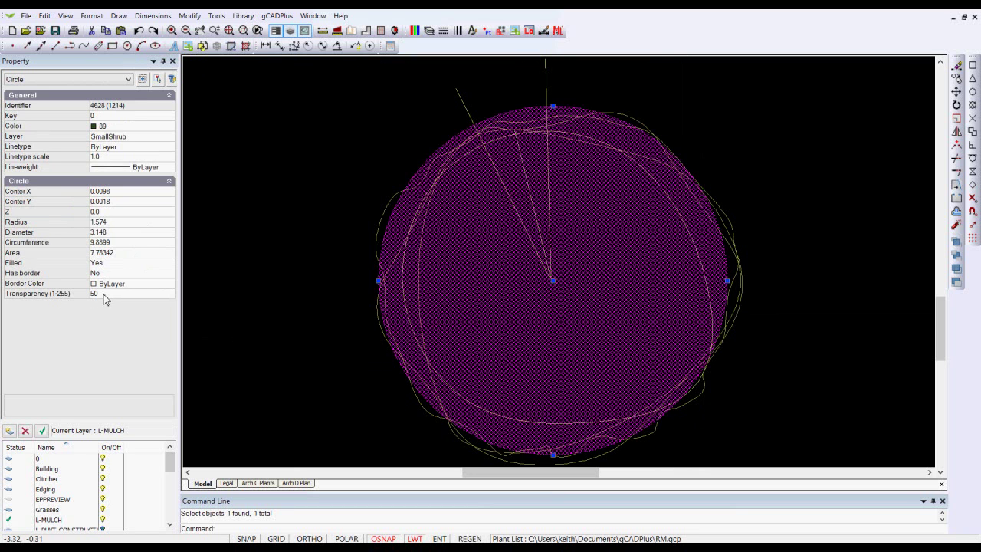
right_click(474, 243)
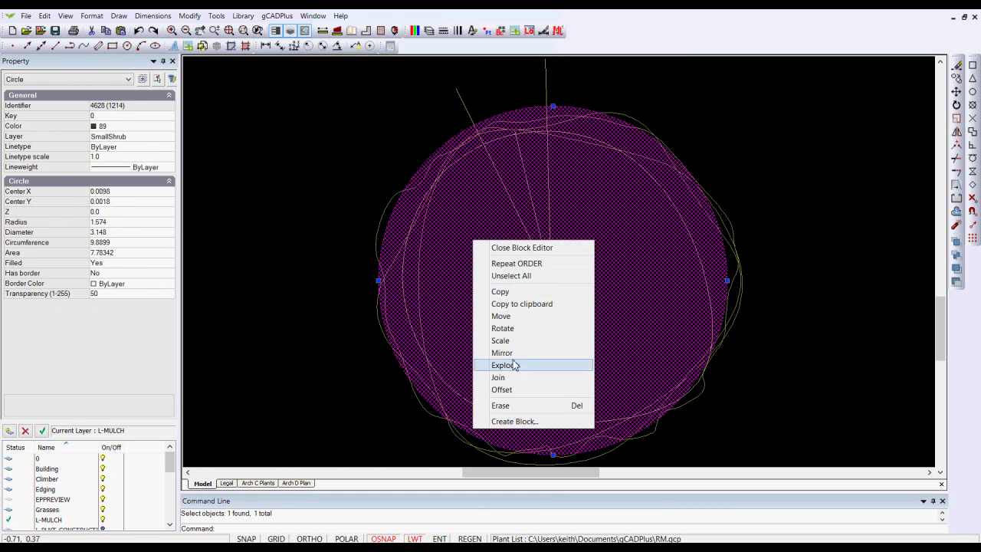
click(512, 406)
right_click(285, 135)
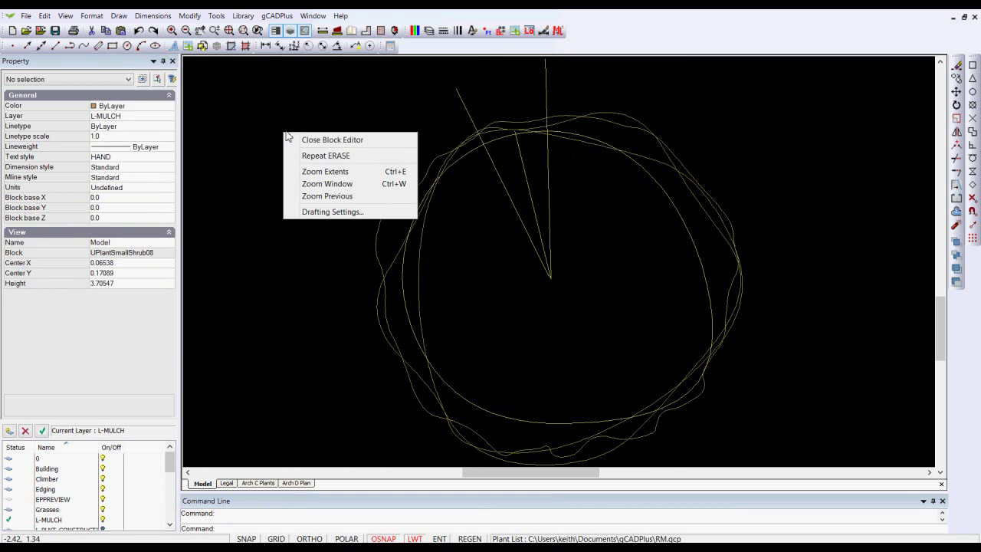
Step: Close the block editor and zoom to the full Arch C Plants sheet, showing the edited plant symbol unfilled
click(322, 139)
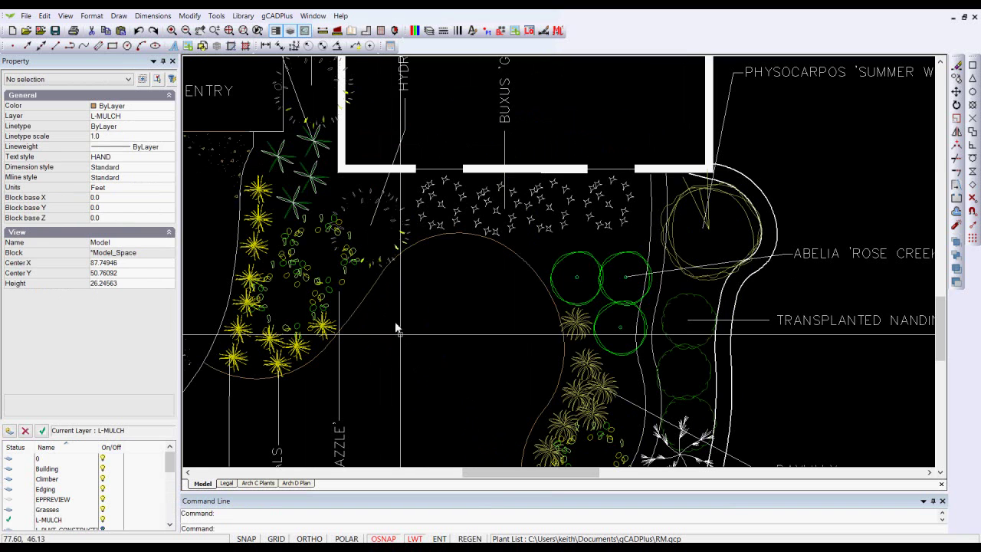
click(265, 483)
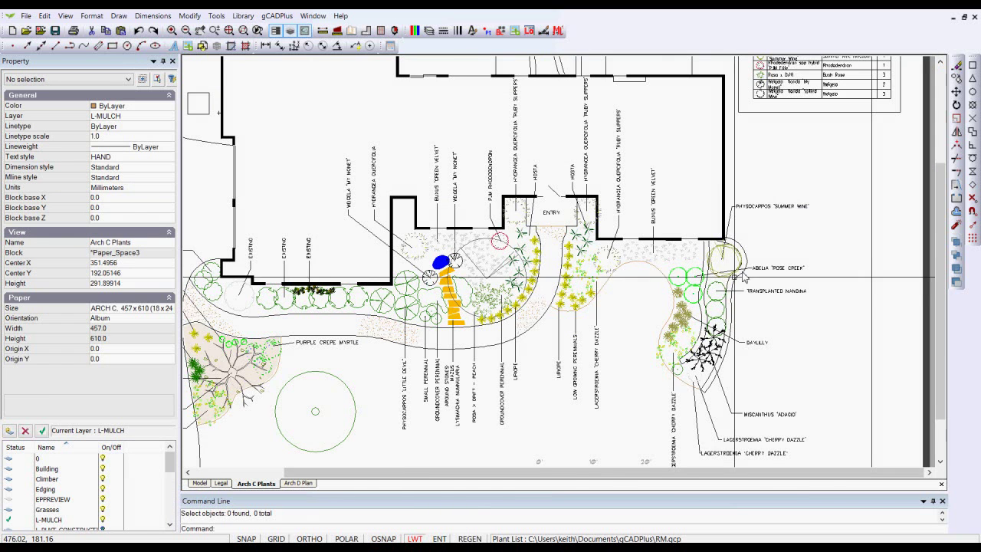
scroll(729, 261, up, 4)
scroll(730, 261, down, 4)
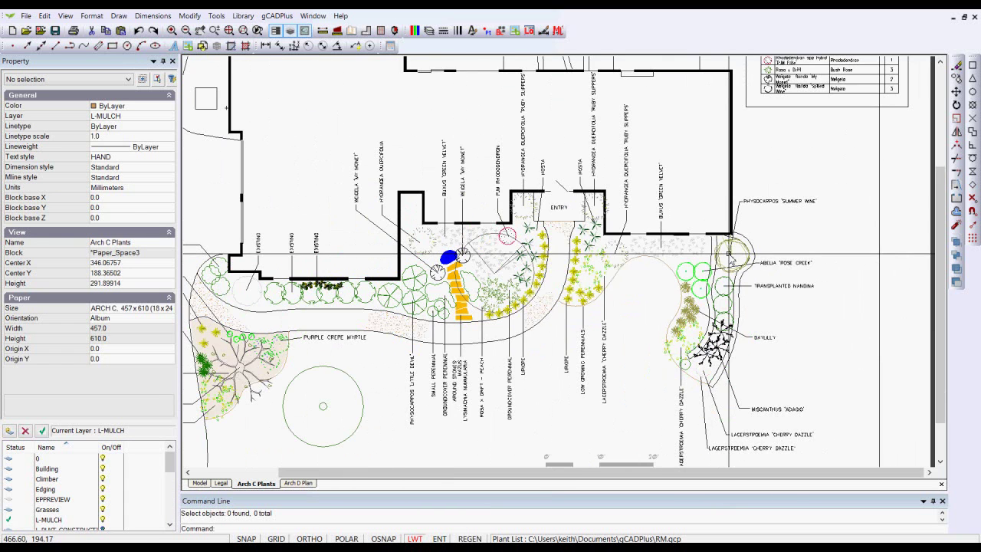